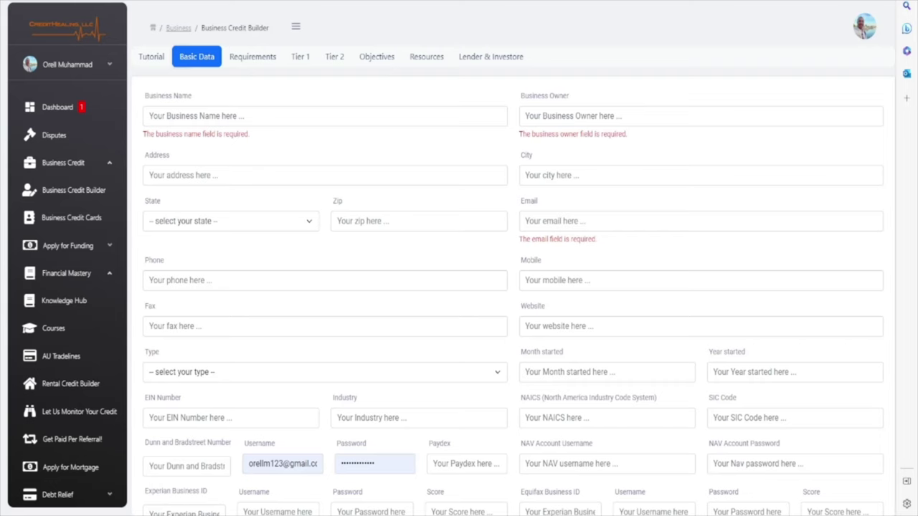
Step: Reload the Basic Data form to clear the business name, owner and email warnings
left_click(198, 63)
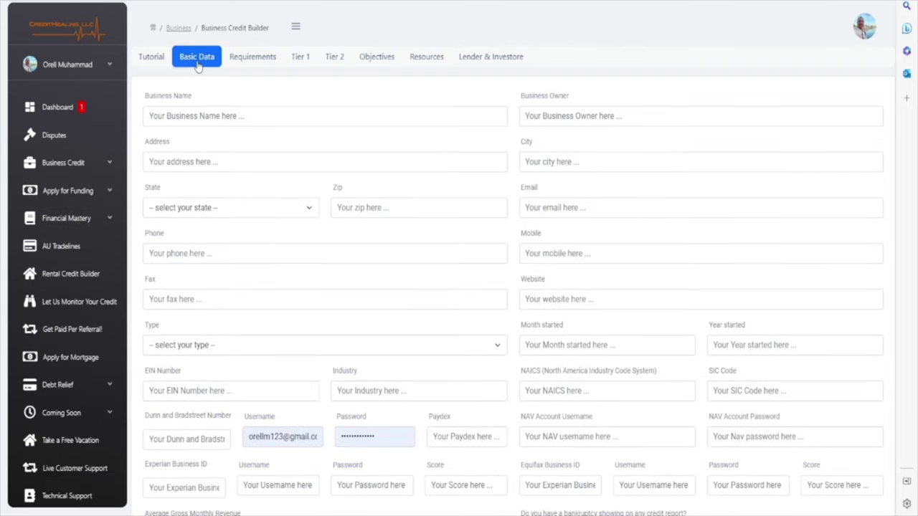
Step: Browse the Knowledge Hub's Business Credit blog posts, such as 'What is a Paydex Score?'
left_click(101, 223)
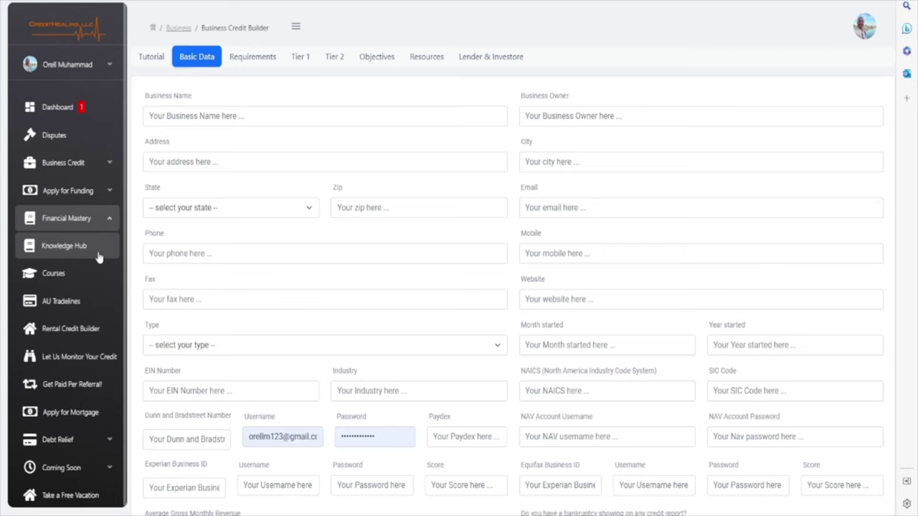
left_click(99, 258)
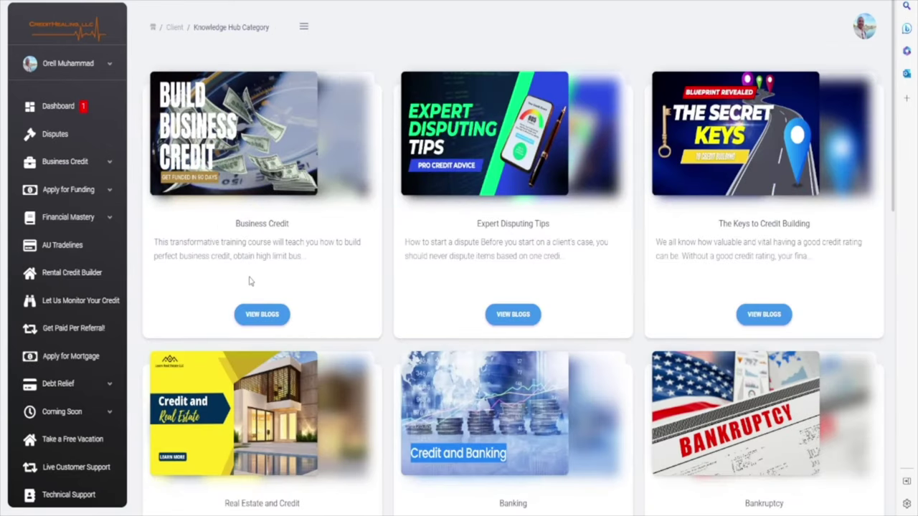
left_click(262, 316)
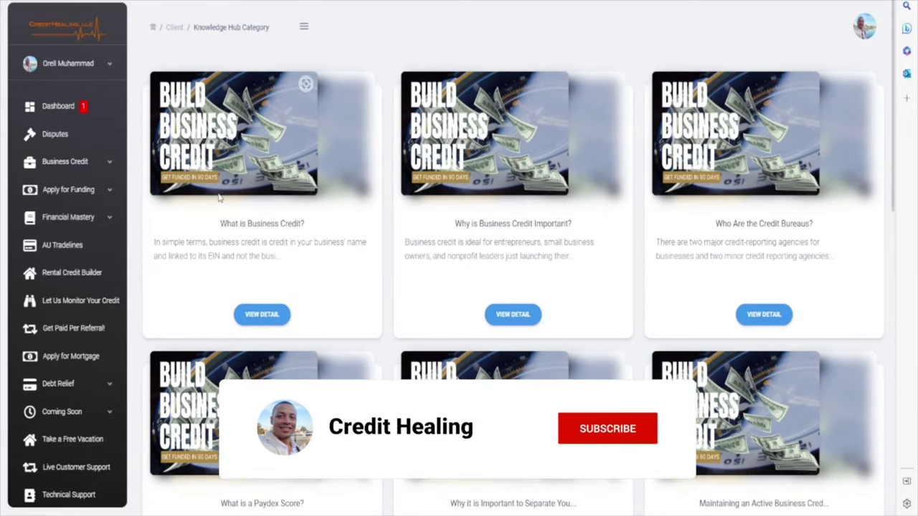
scroll(221, 200, "down", 4)
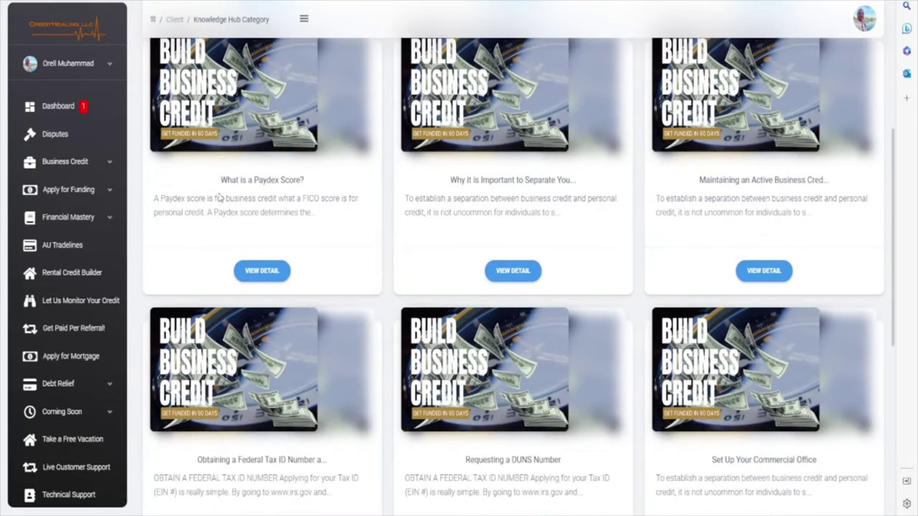
scroll(221, 199, "down", 2)
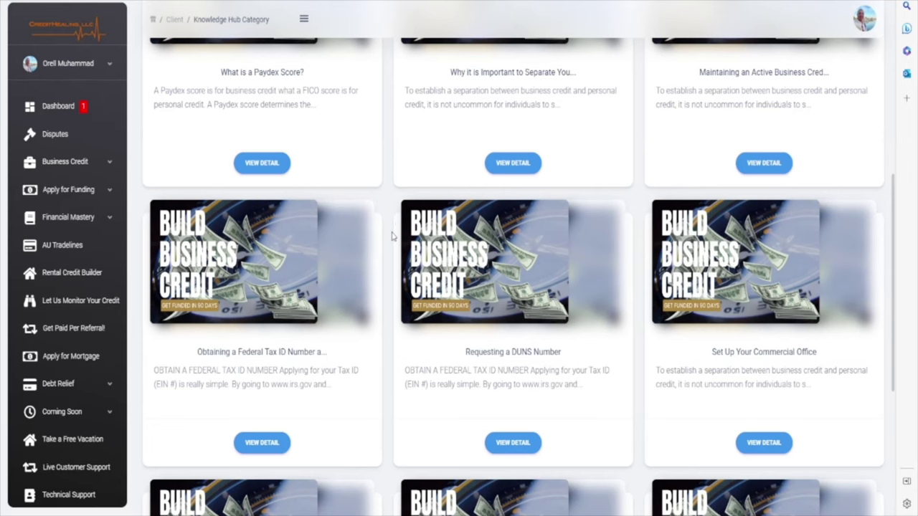
scroll(393, 236, "up", 3)
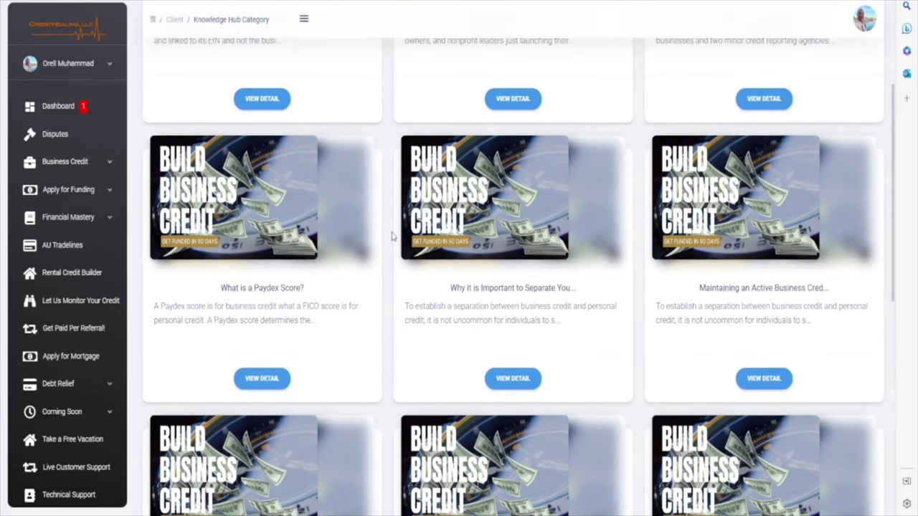
scroll(393, 237, "up", 2)
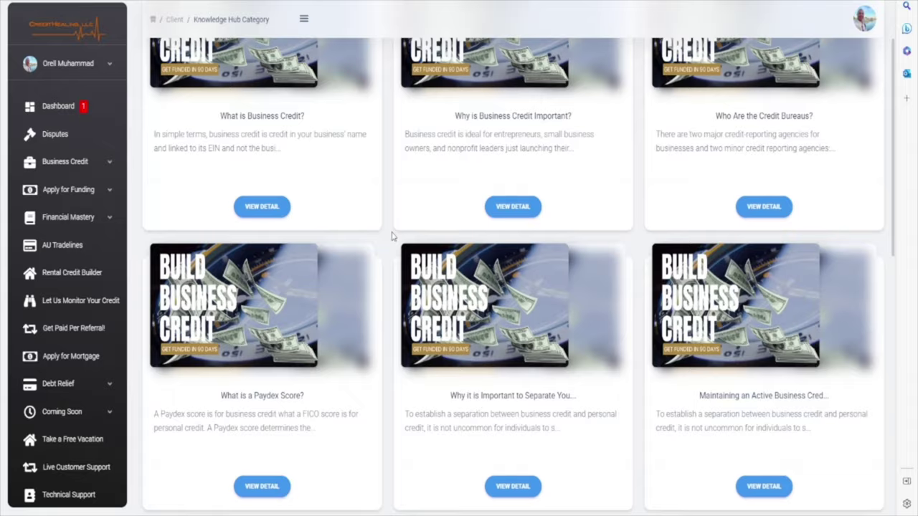
scroll(393, 237, "down", 2)
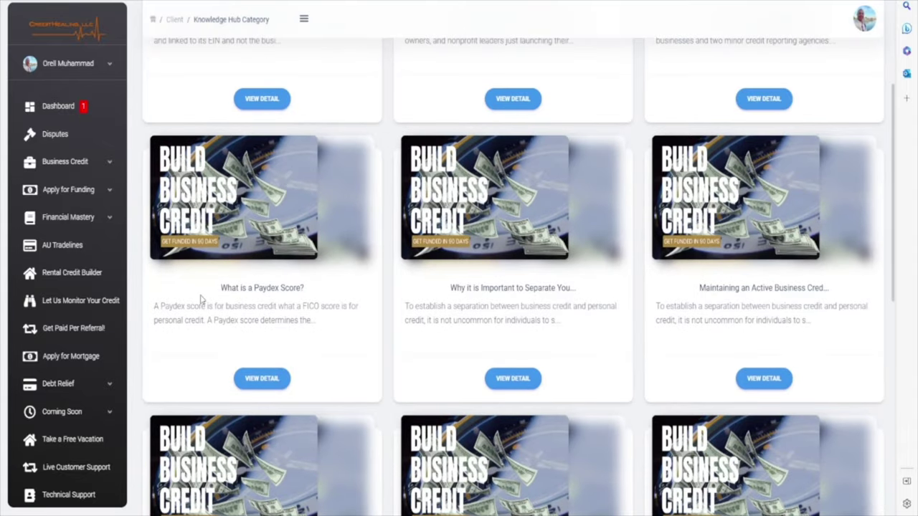
Step: Go to the Business Credit Builder's Basic Data form, then view the Requirements list
left_click(109, 164)
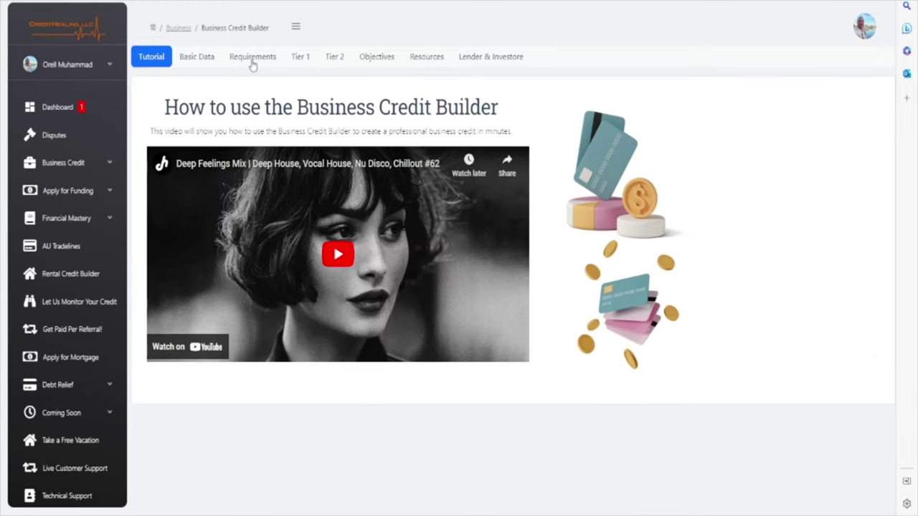
left_click(187, 63)
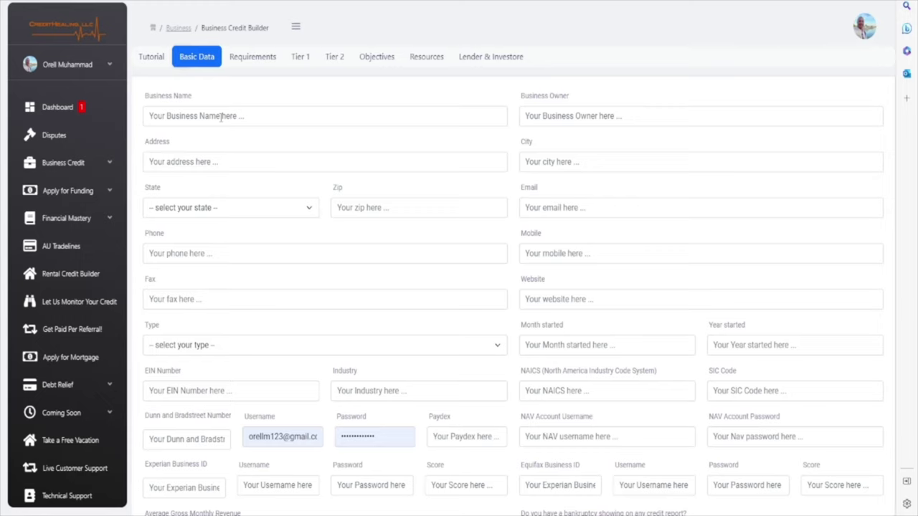
left_click(221, 117)
left_click(256, 63)
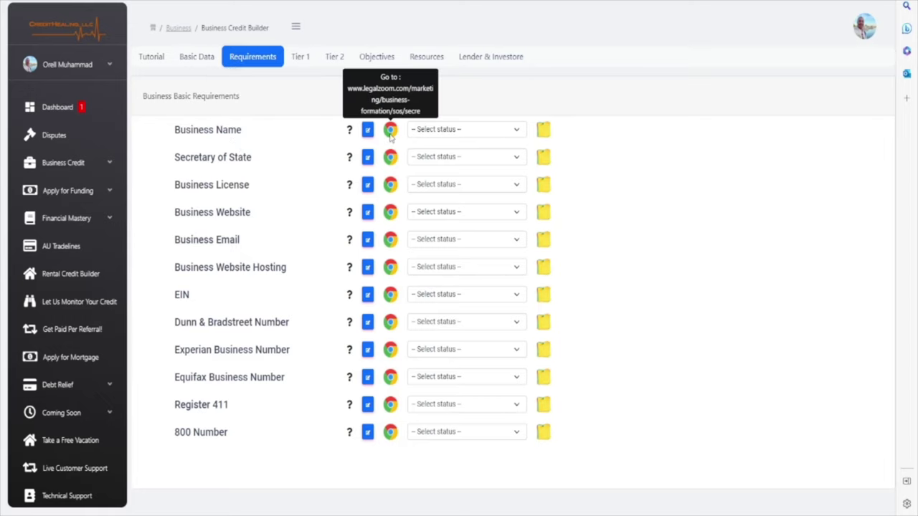
Step: Save the empty Basic Data form to reveal required fields, then return to the twelve-item Requirements list
left_click(204, 66)
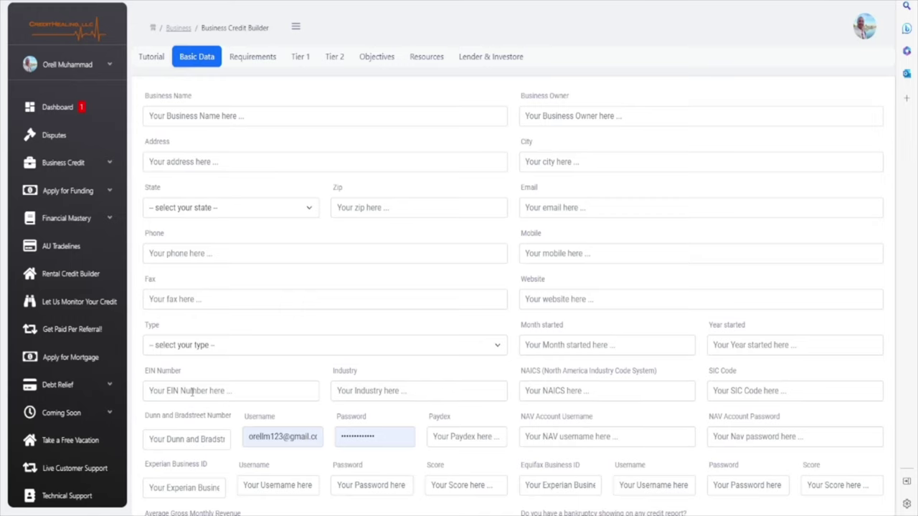
scroll(261, 370, "down", 3)
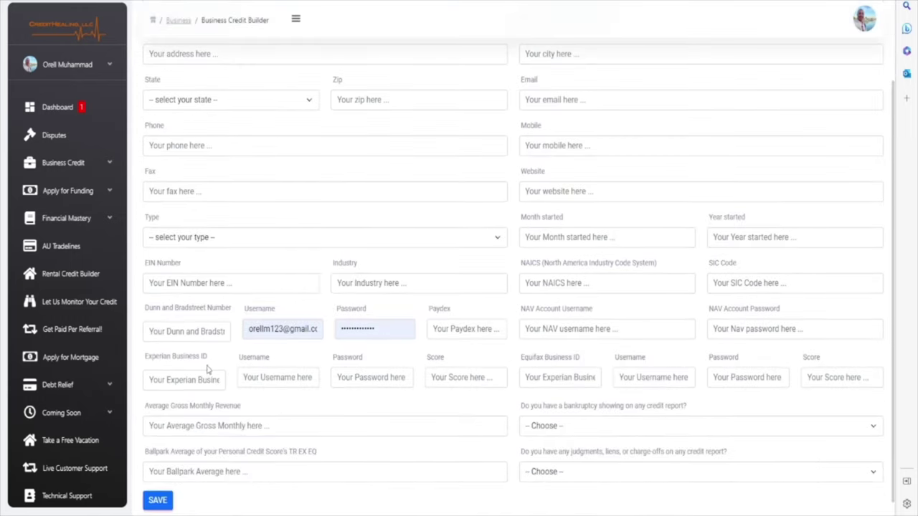
left_click(180, 331)
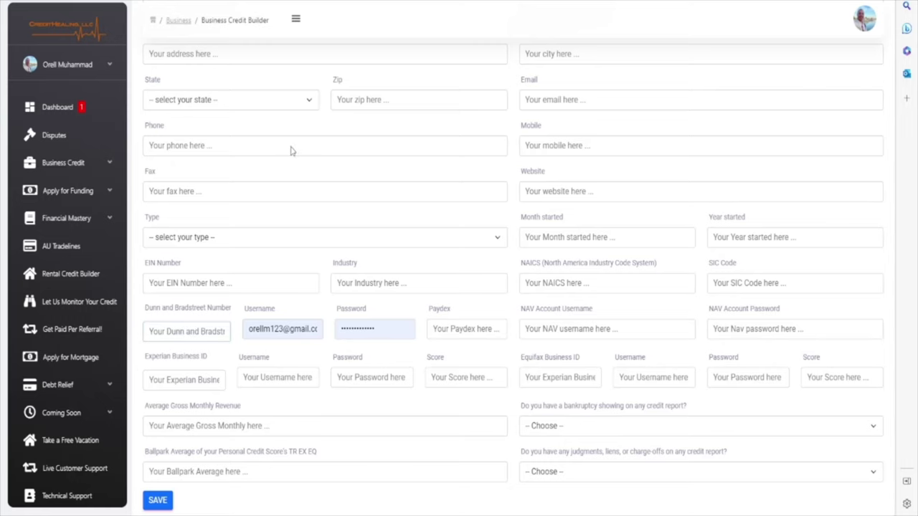
scroll(416, 324, "up", 3)
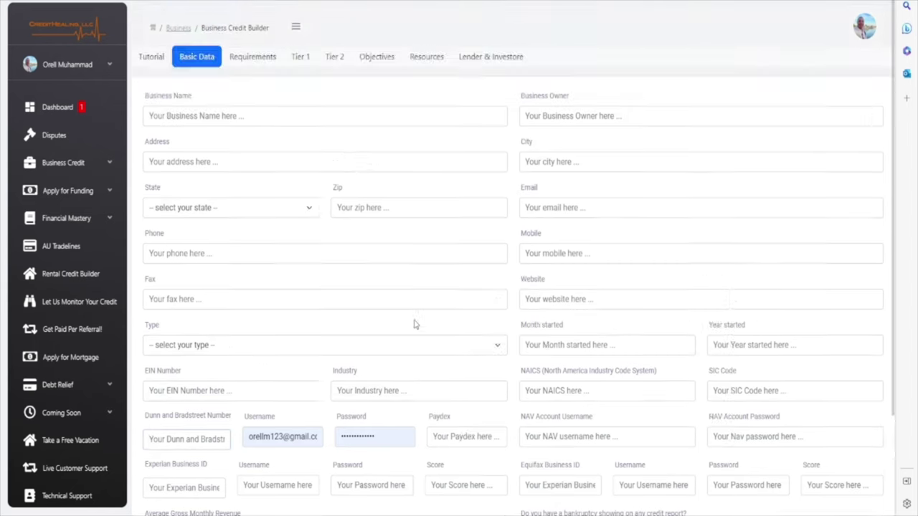
scroll(494, 292, "down", 3)
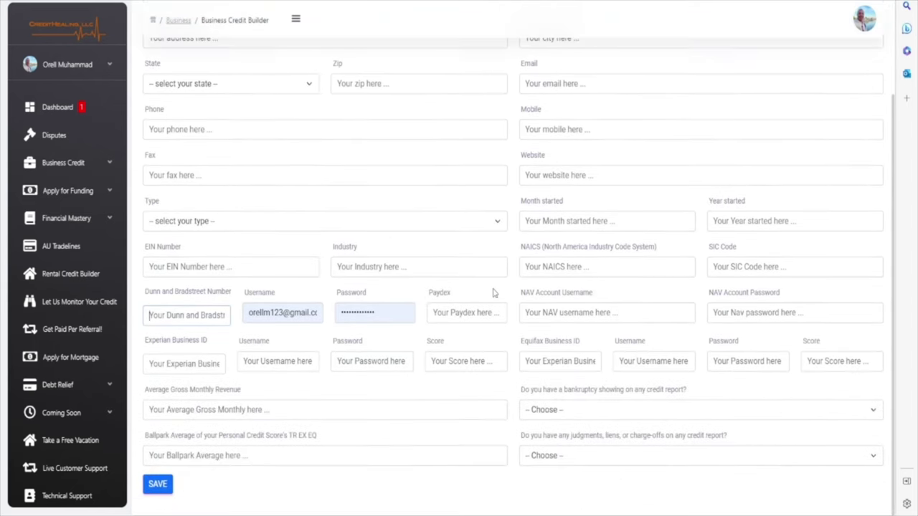
left_click(160, 486)
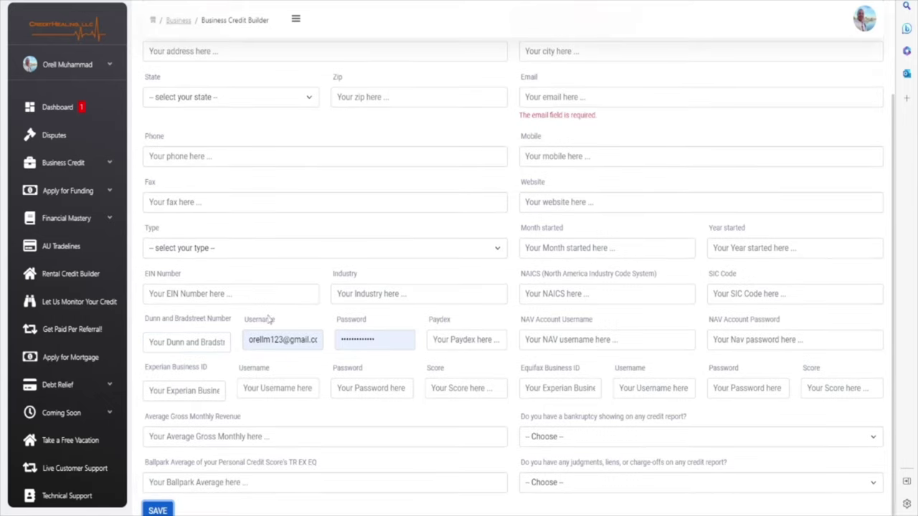
scroll(270, 320, "up", 4)
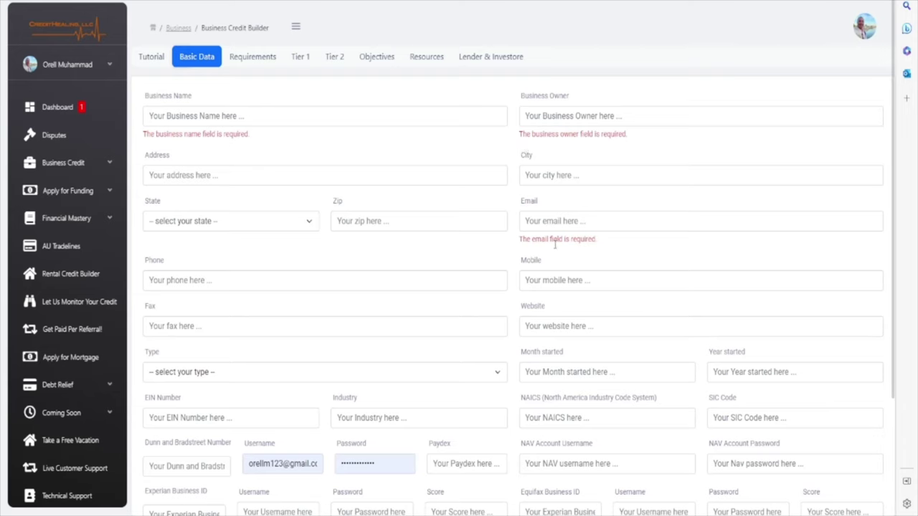
left_click(254, 62)
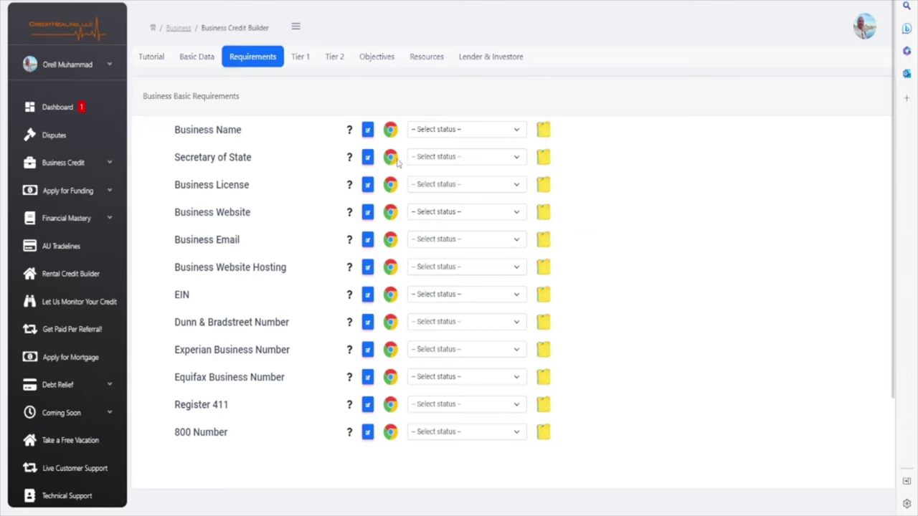
mouse_move(298, 163)
mouse_move(215, 130)
mouse_move(204, 186)
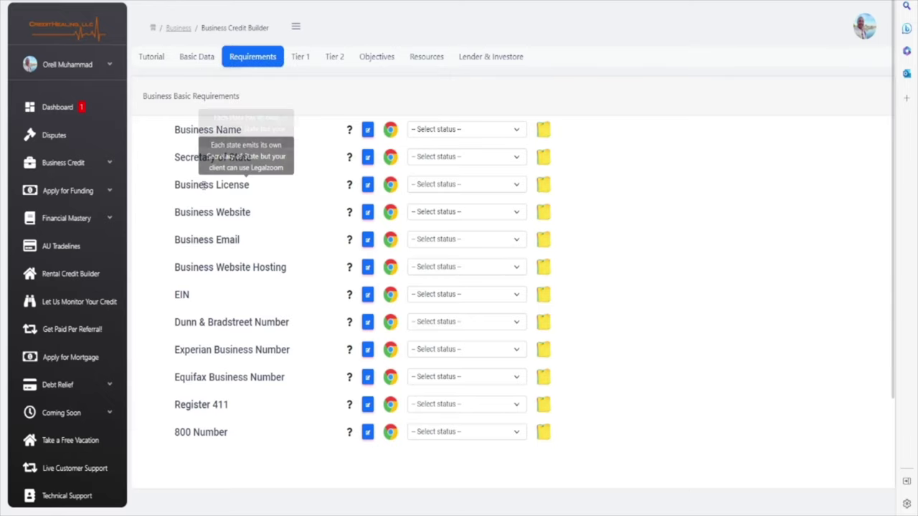
left_click_drag(257, 191, 172, 188)
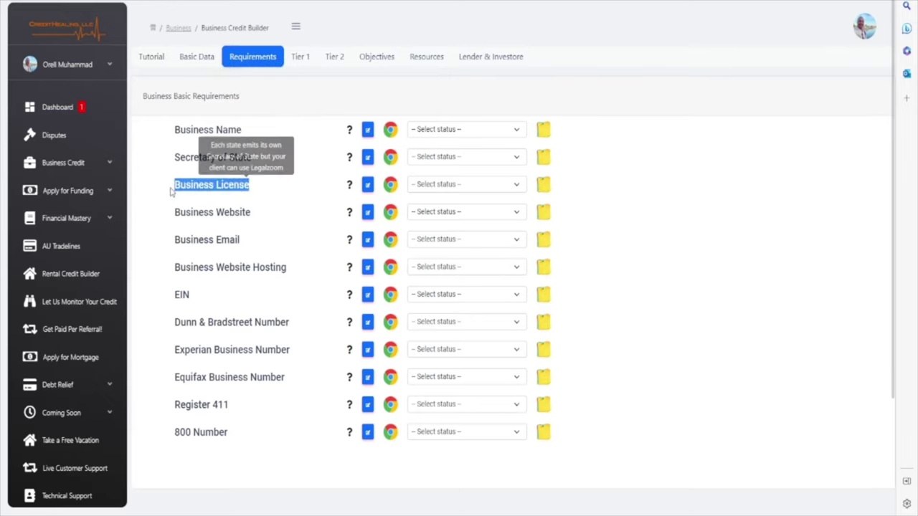
left_click(261, 196)
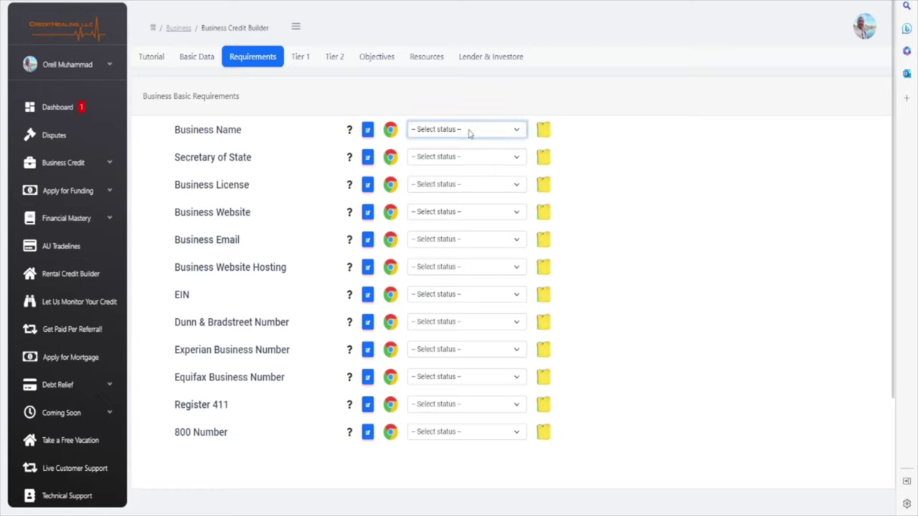
mouse_move(349, 131)
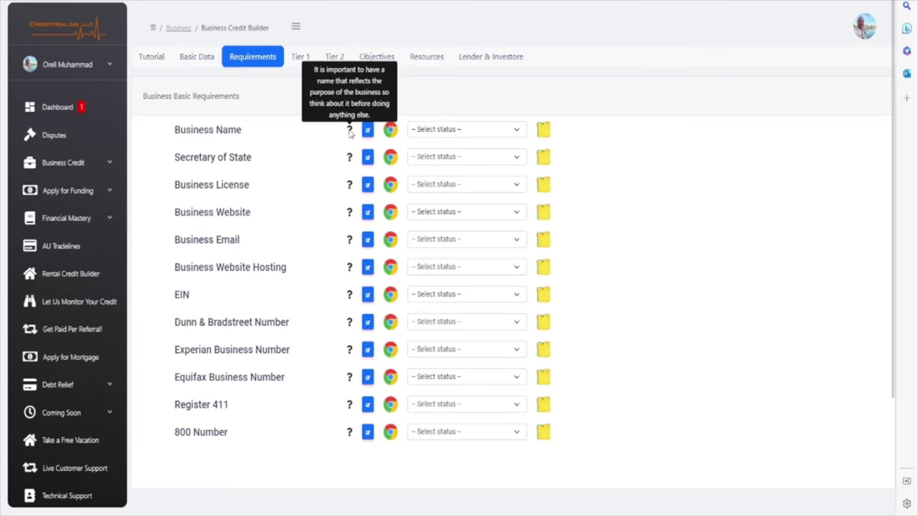
mouse_move(350, 159)
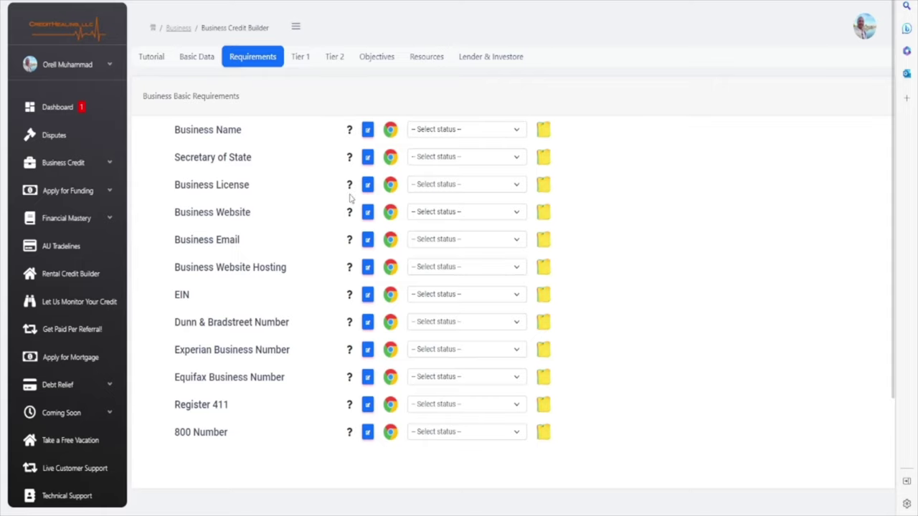
mouse_move(263, 194)
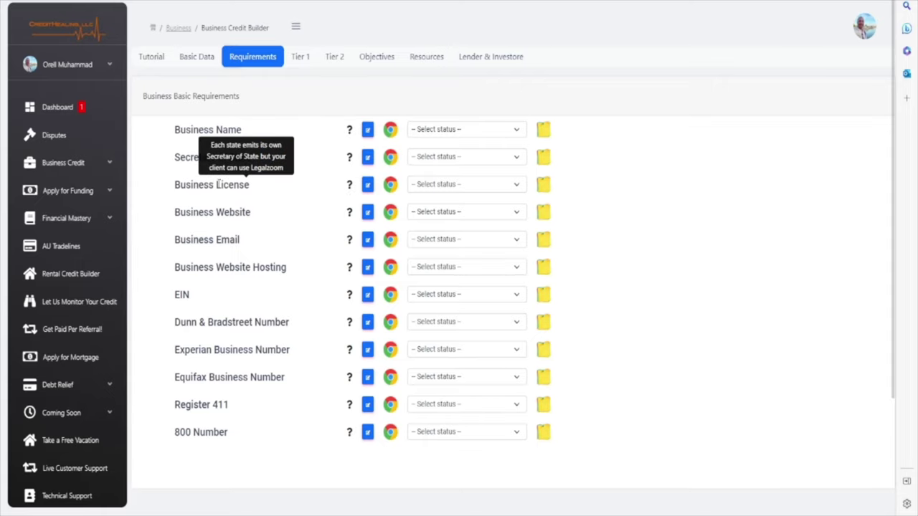
mouse_move(349, 187)
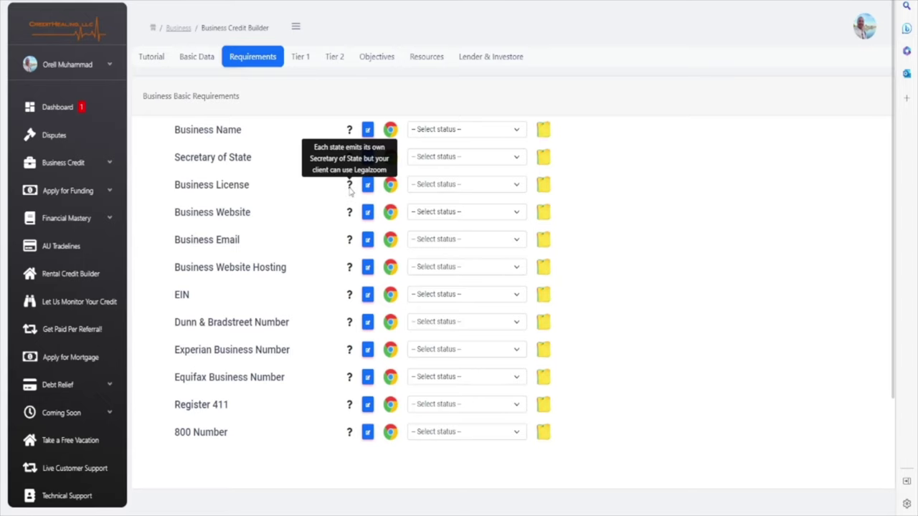
mouse_move(350, 213)
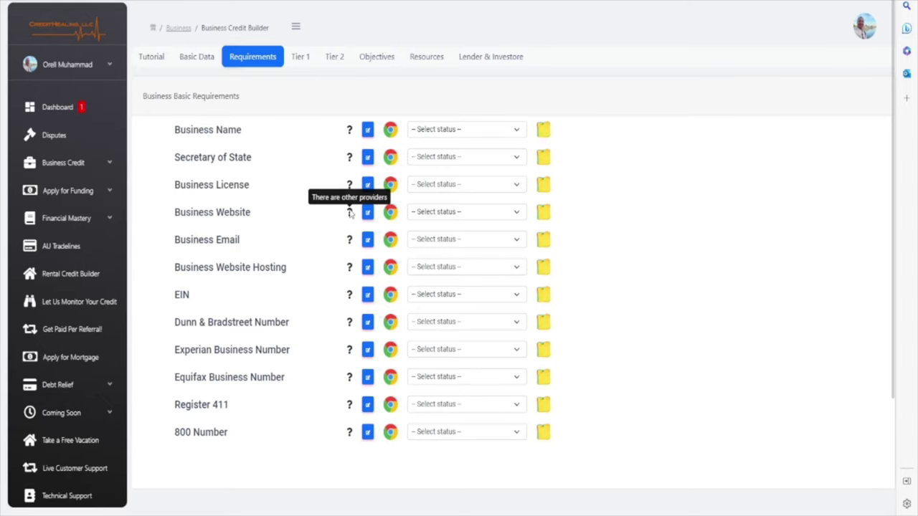
left_click(367, 133)
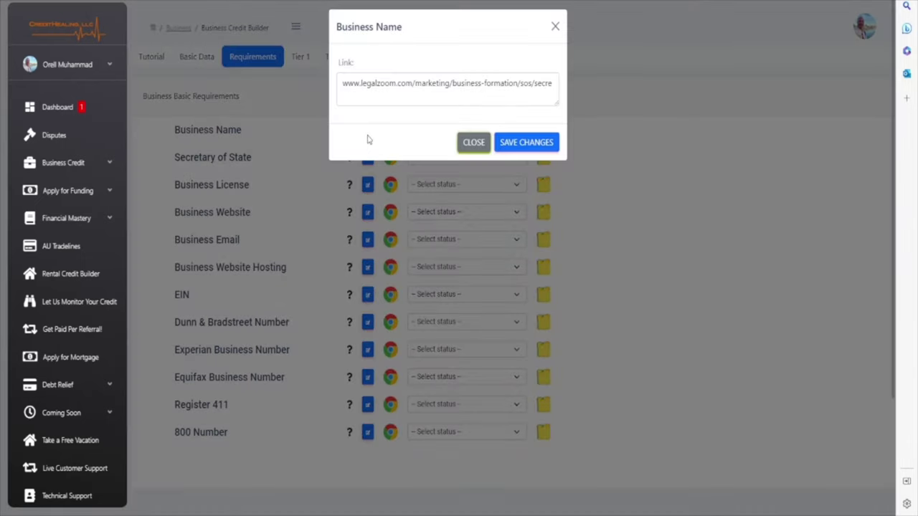
left_click(473, 143)
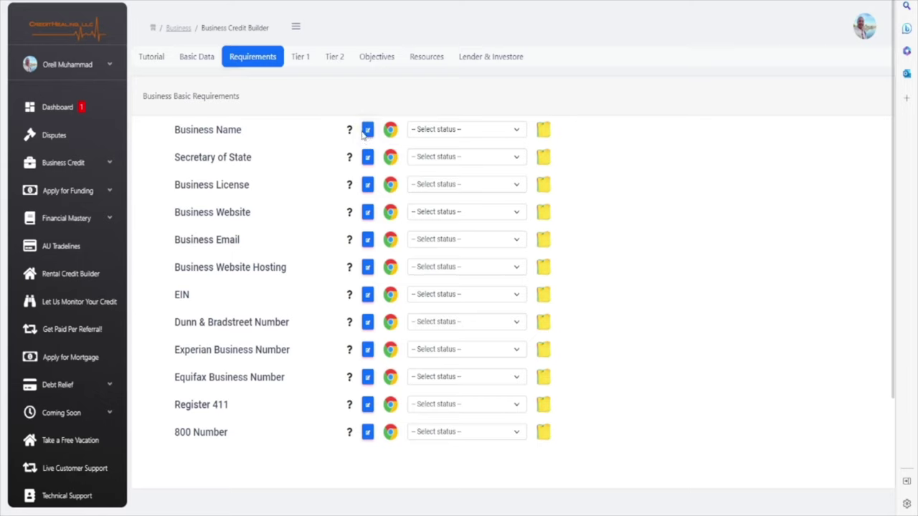
mouse_move(239, 131)
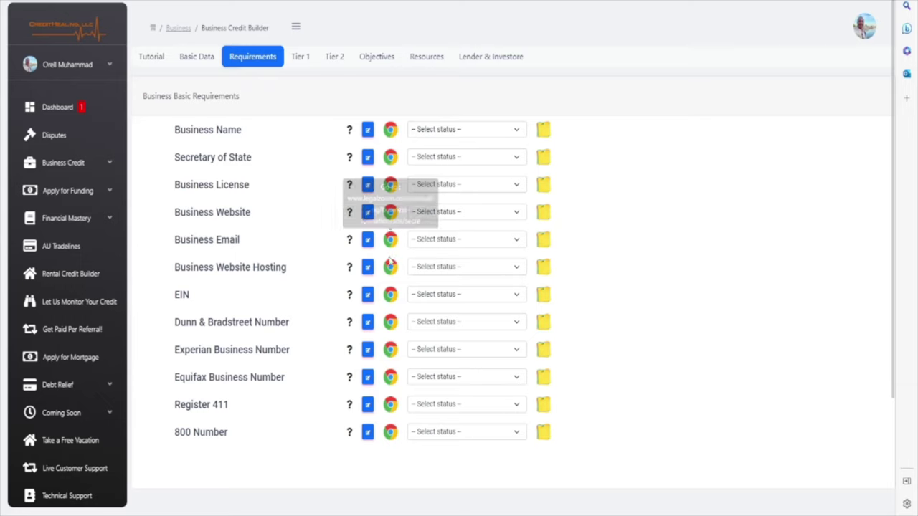
mouse_move(204, 323)
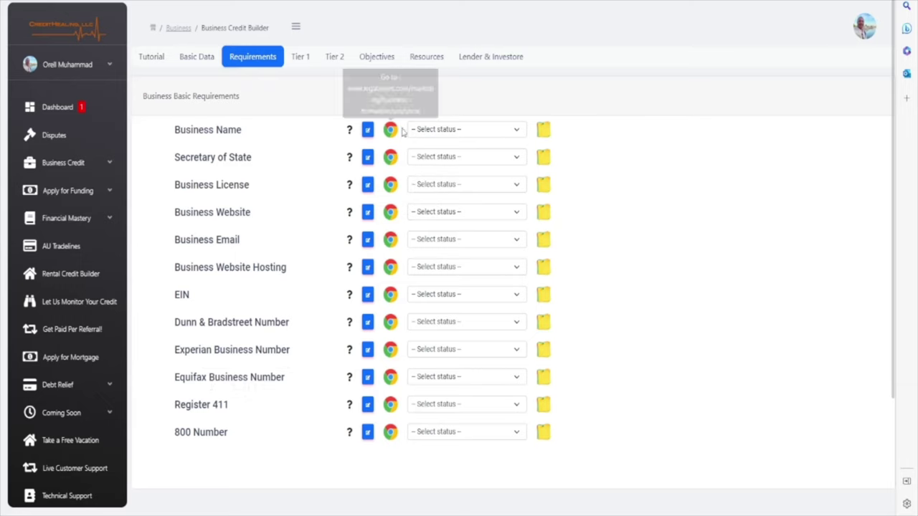
Step: Set Business Name, Secretary of State and Business License to 'Done - Invoice paid or client provided'
left_click(469, 133)
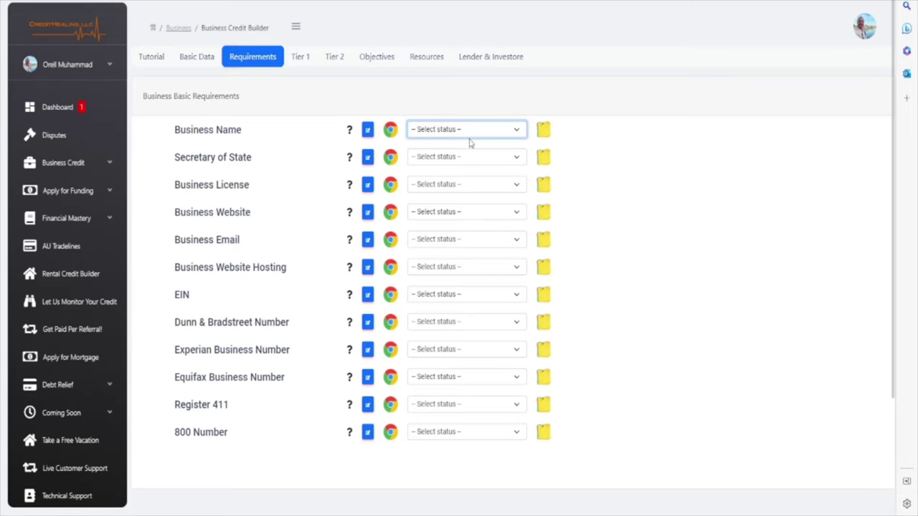
left_click(451, 155)
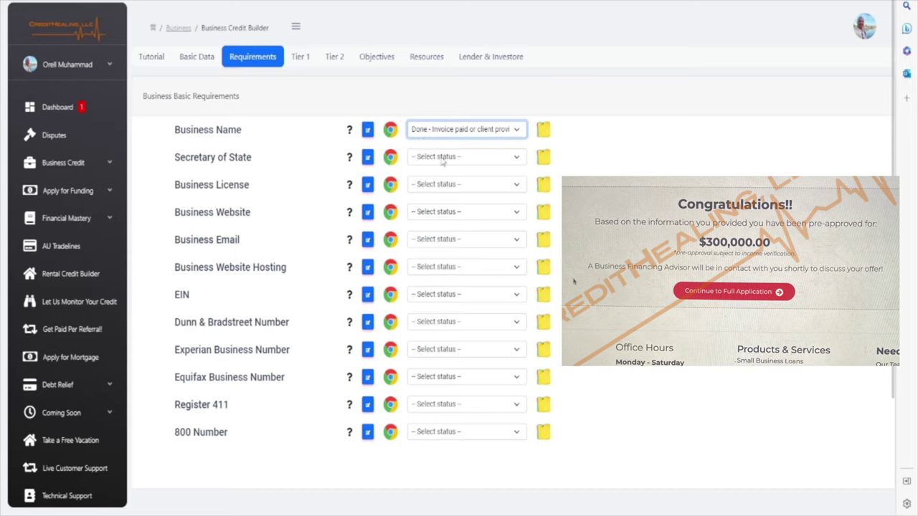
left_click(443, 159)
left_click(432, 182)
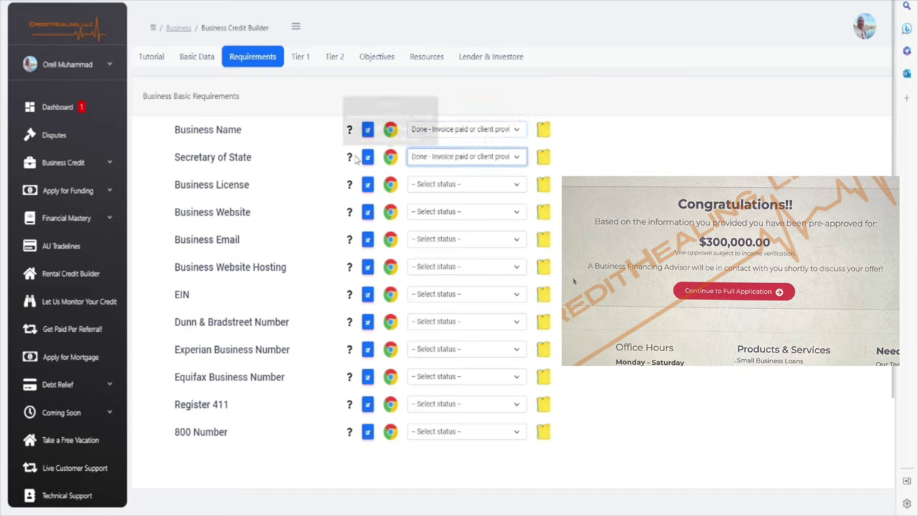
left_click(423, 187)
left_click(421, 213)
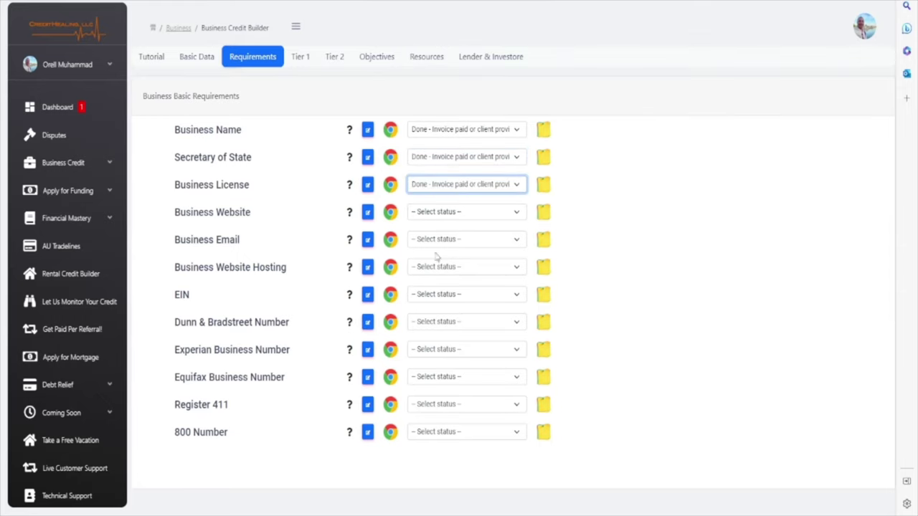
left_click(544, 130)
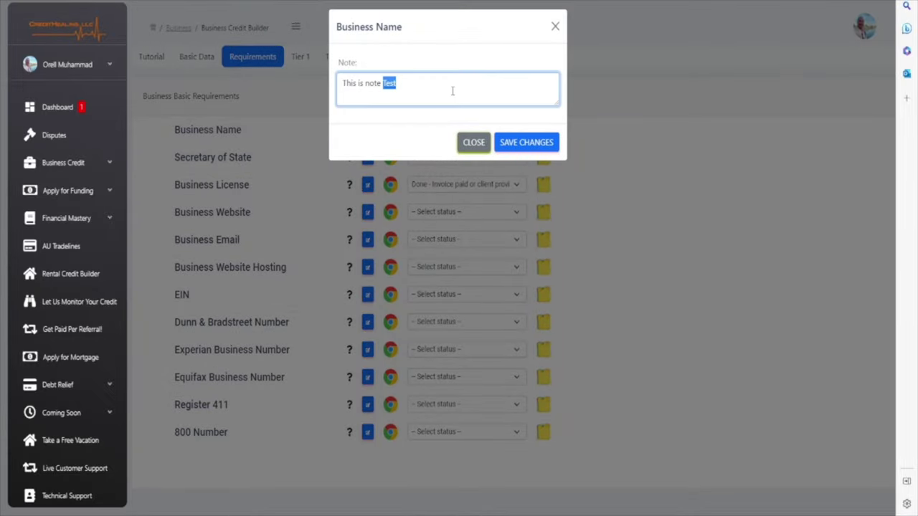
triple_click(452, 92)
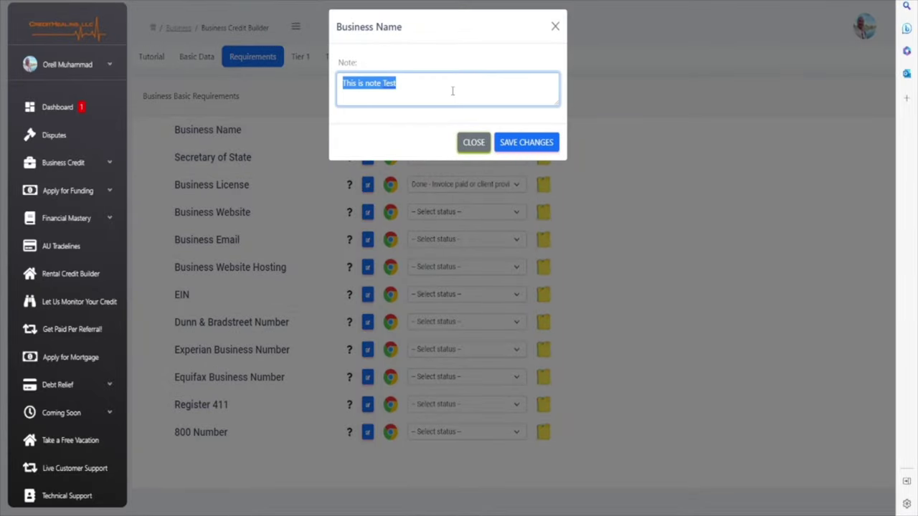
left_click(554, 26)
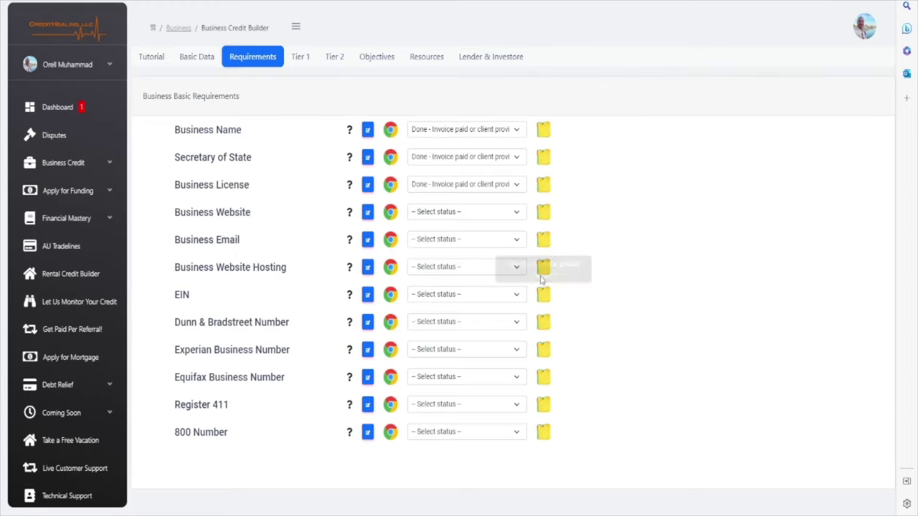
Step: Show the Tier 1 vendors (Quill, Grainger, Uline and others) and read their descriptions
left_click(300, 65)
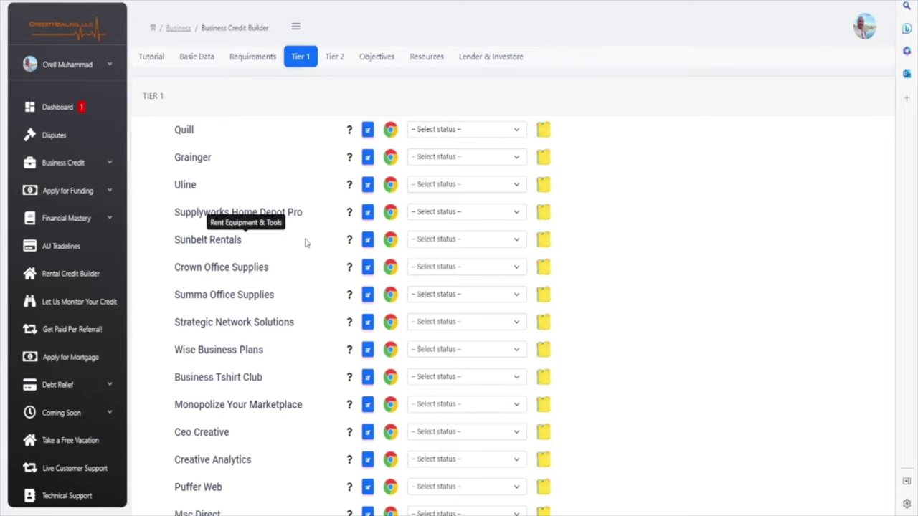
scroll(316, 164, "down", 3)
scroll(313, 165, "up", 3)
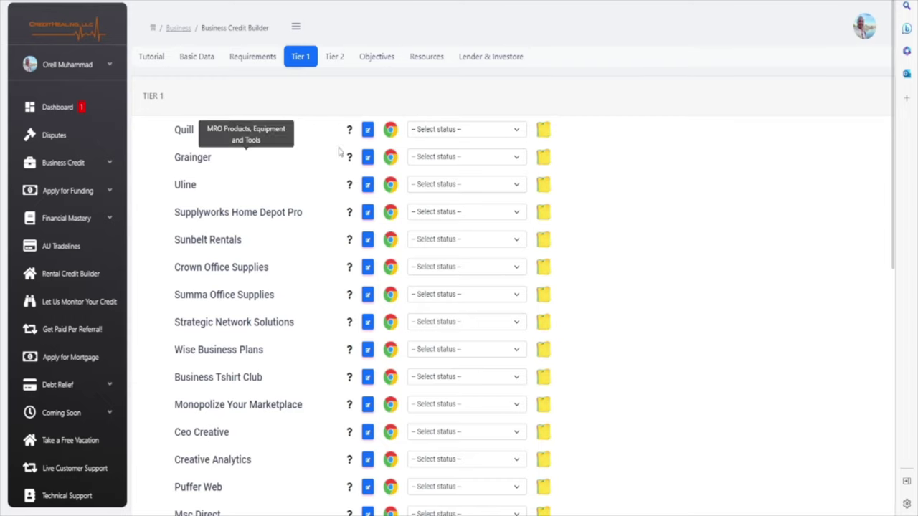
mouse_move(351, 132)
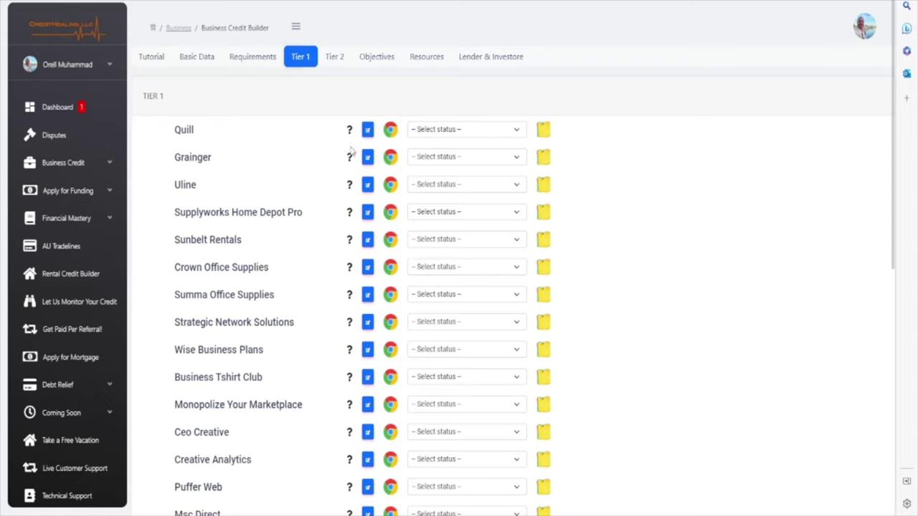
mouse_move(352, 189)
left_click(367, 130)
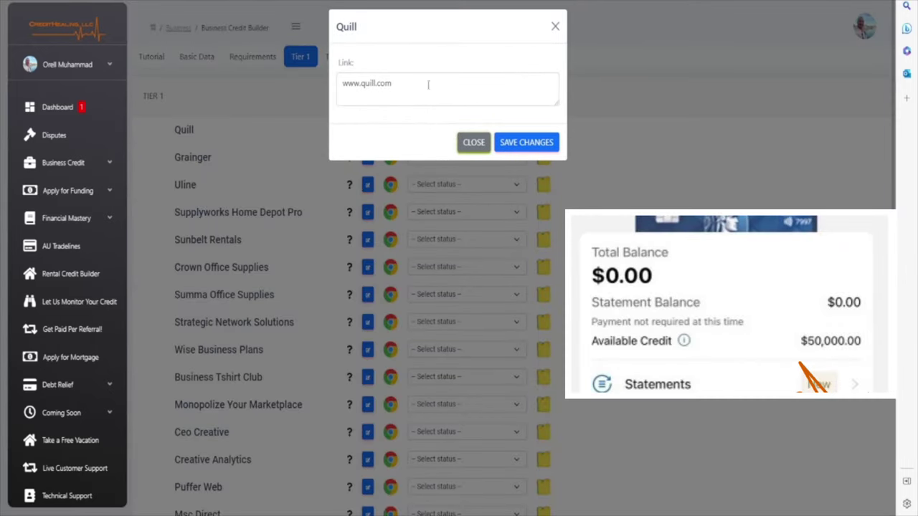
left_click(473, 142)
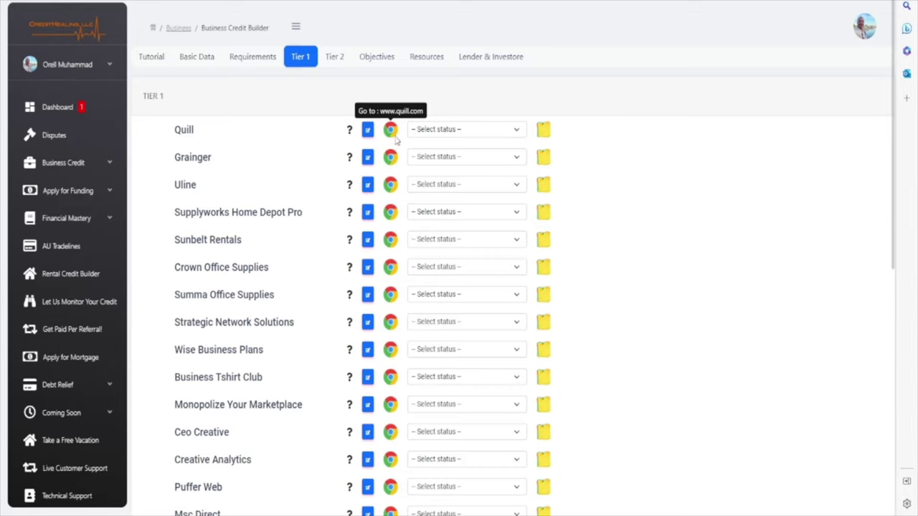
left_click(441, 135)
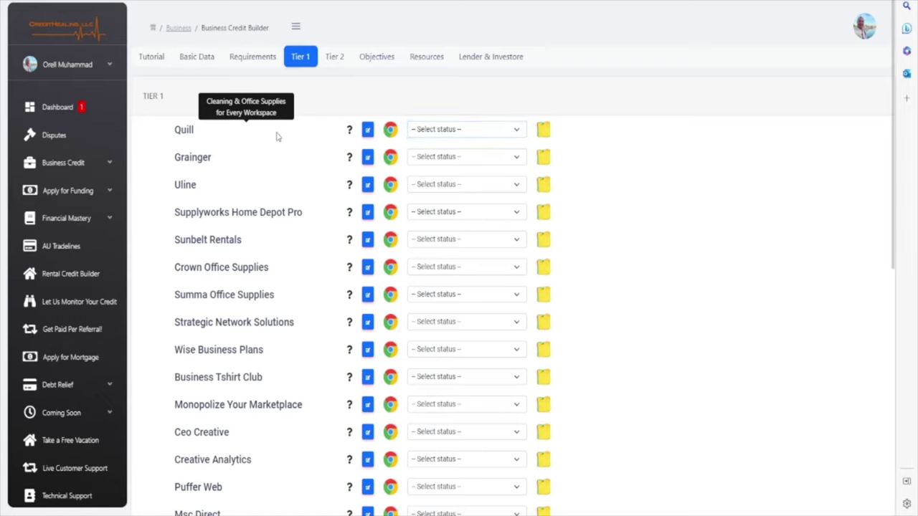
left_click(449, 138)
left_click(441, 162)
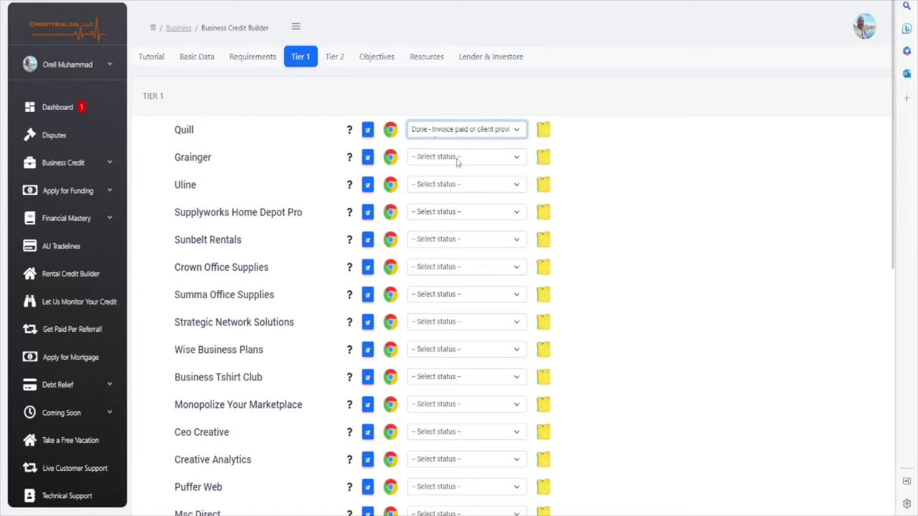
left_click(457, 162)
left_click(456, 184)
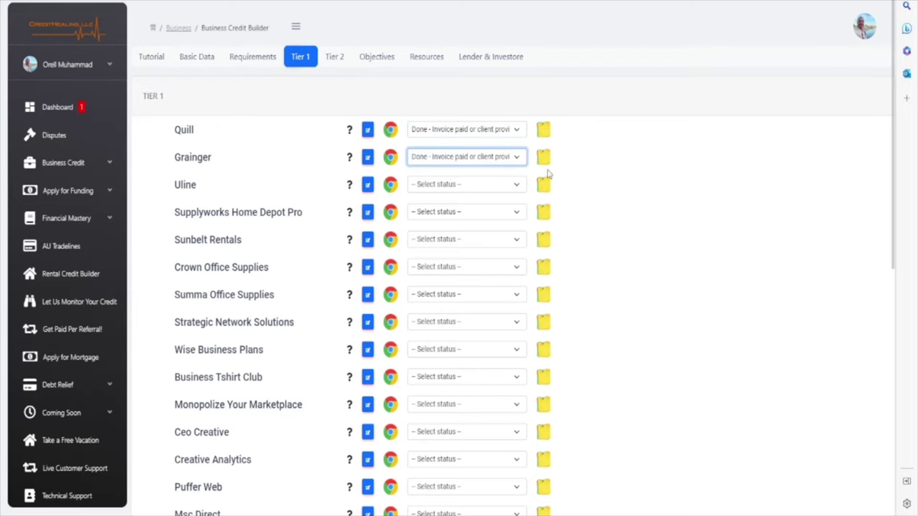
Step: Replace Quill's note with 'I was approved for $500.'
scroll(480, 158, "down", 1)
scroll(480, 157, "down", 2)
scroll(480, 156, "up", 3)
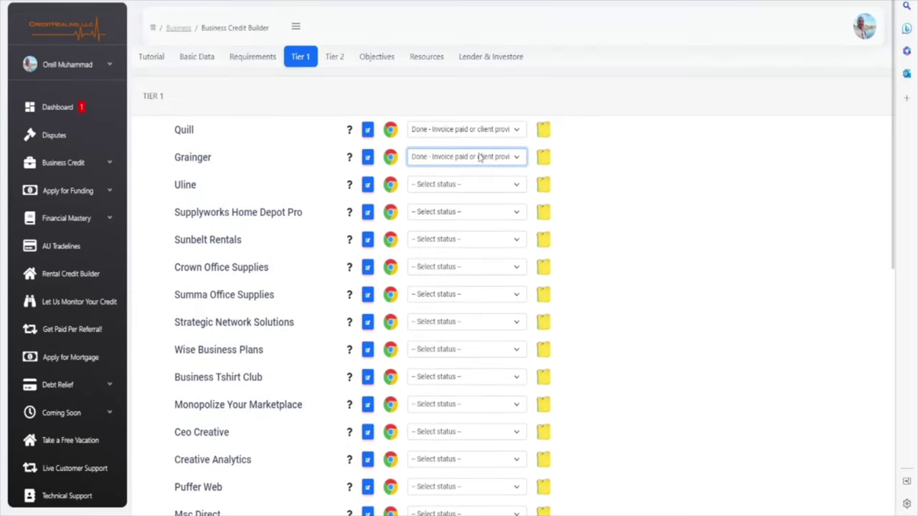
left_click(544, 131)
triple_click(418, 86)
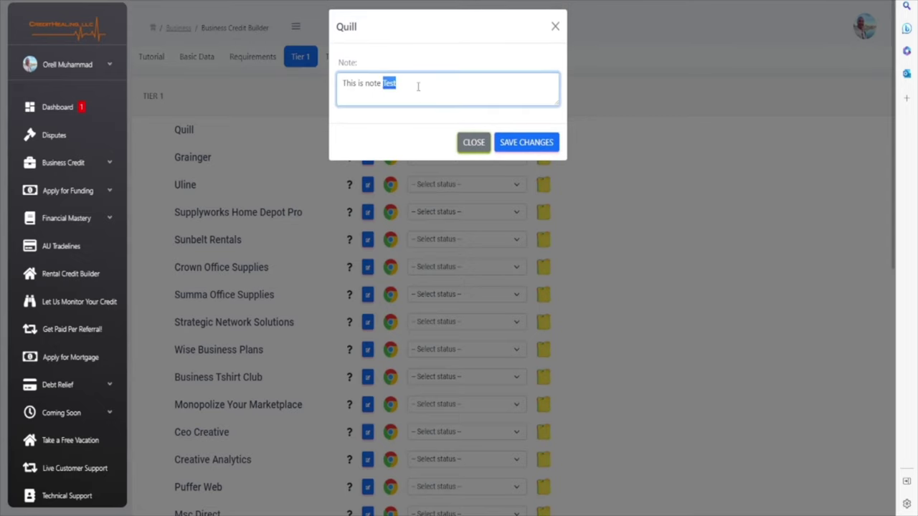
key("BackSpace")
type("I was a")
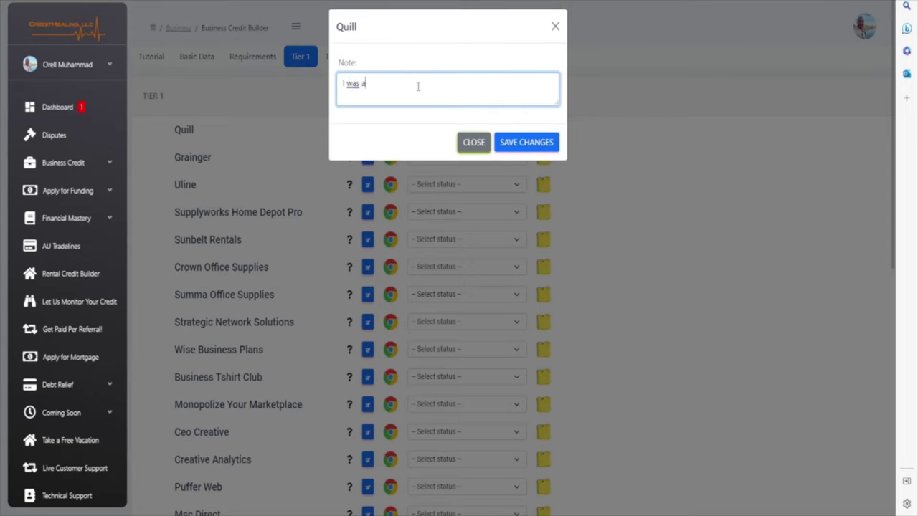
type("pproved for $500.")
left_click(471, 143)
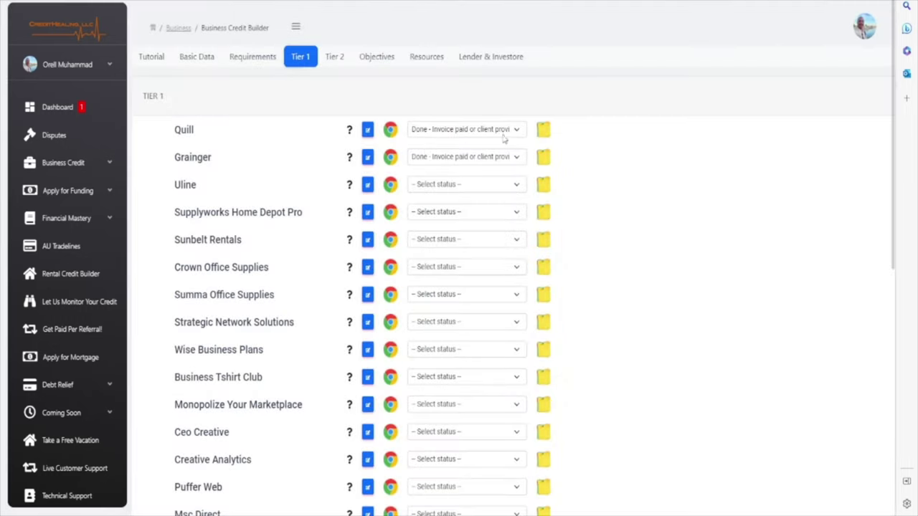
Step: Move to the Tier 2 vendors and browse Honda Power Equipment through Office Depot For Business
scroll(273, 184, "down", 6)
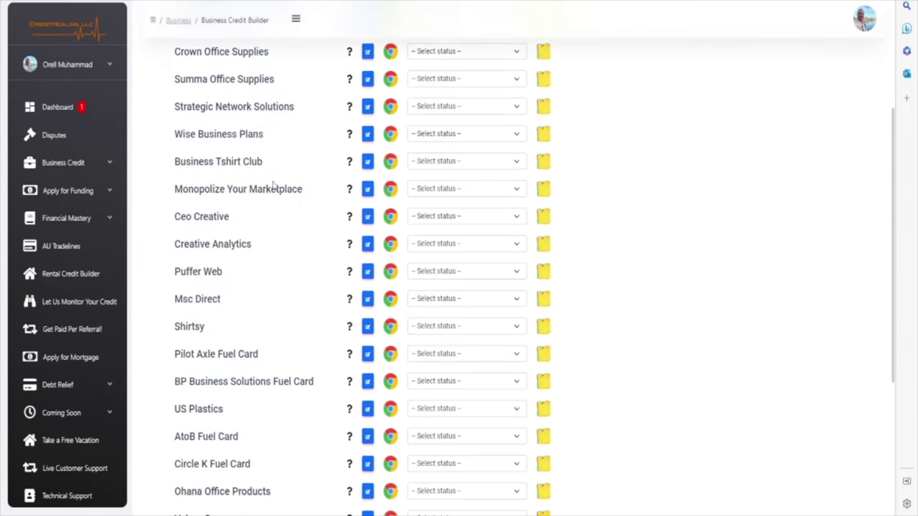
scroll(322, 263, "up", 7)
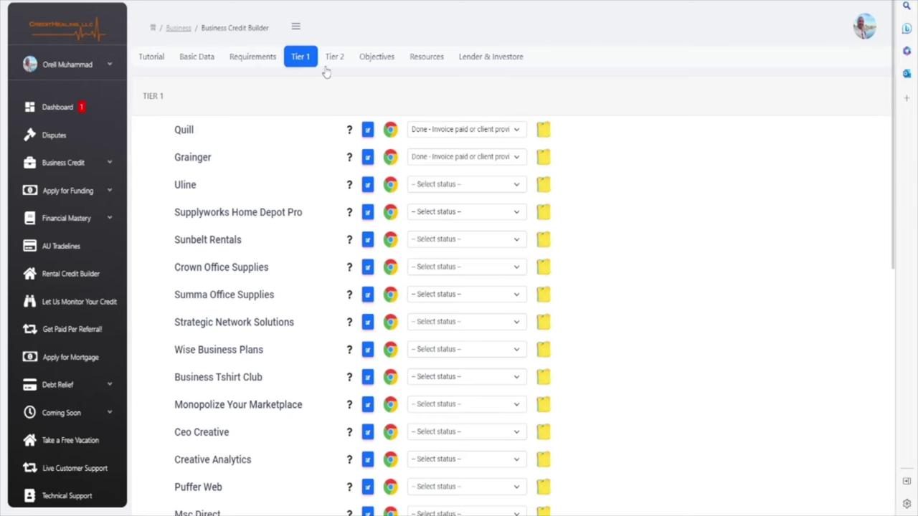
left_click(333, 58)
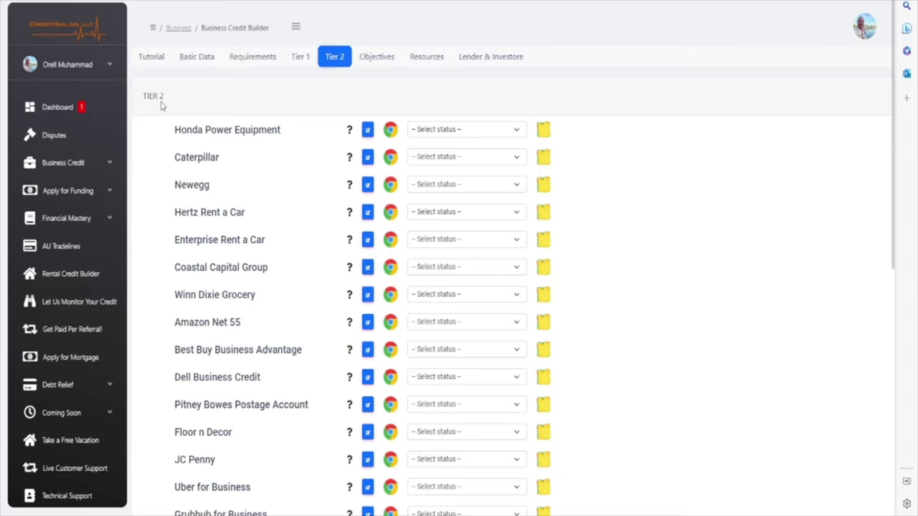
scroll(215, 144, "down", 6)
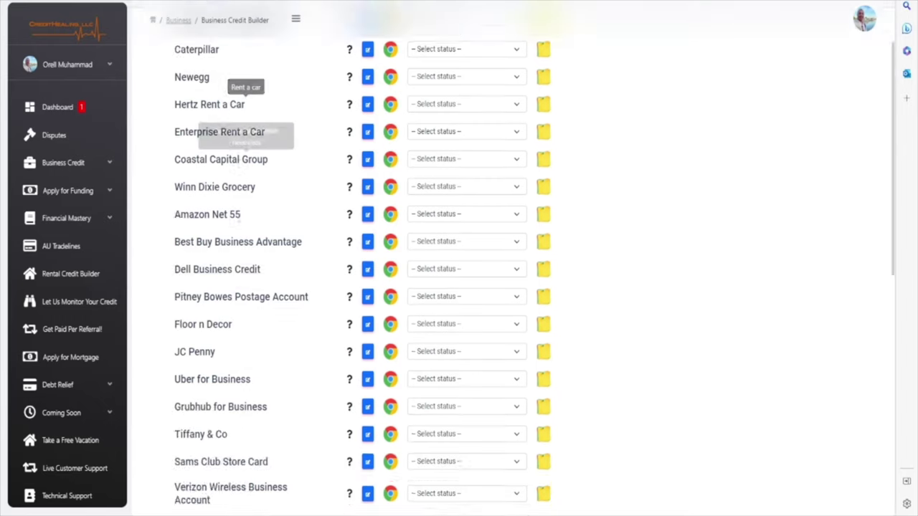
scroll(261, 269, "down", 3)
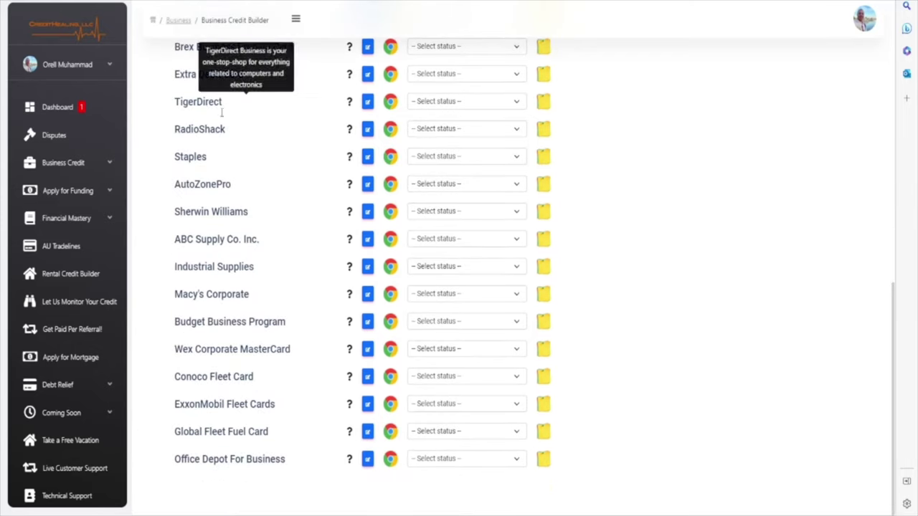
scroll(269, 306, "up", 3)
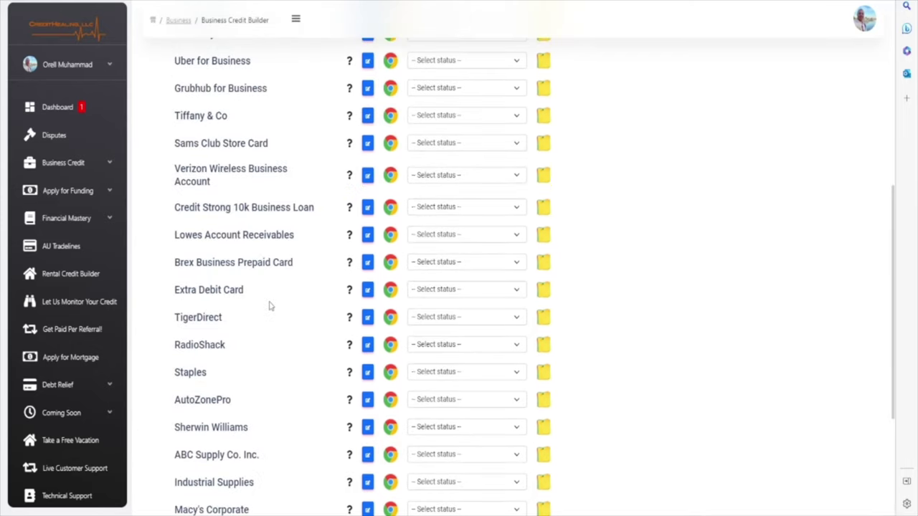
scroll(270, 306, "up", 2)
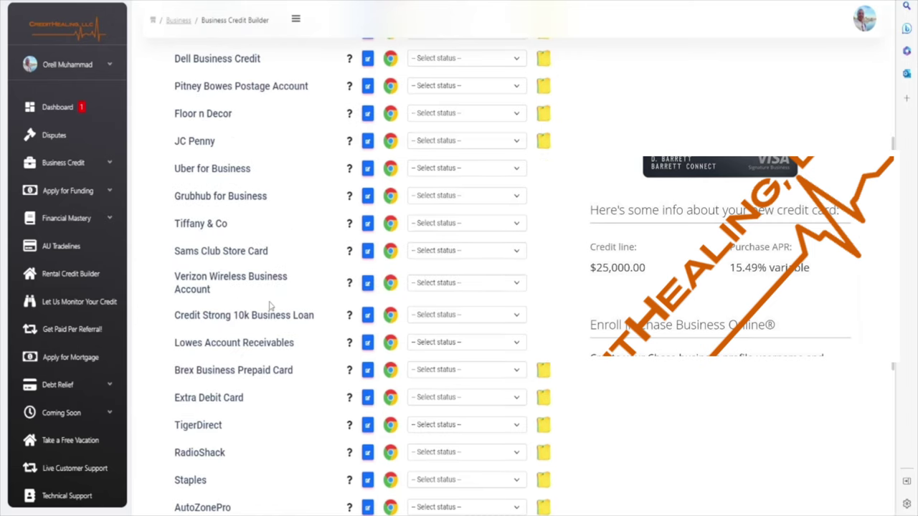
left_click_drag(273, 257, 190, 261)
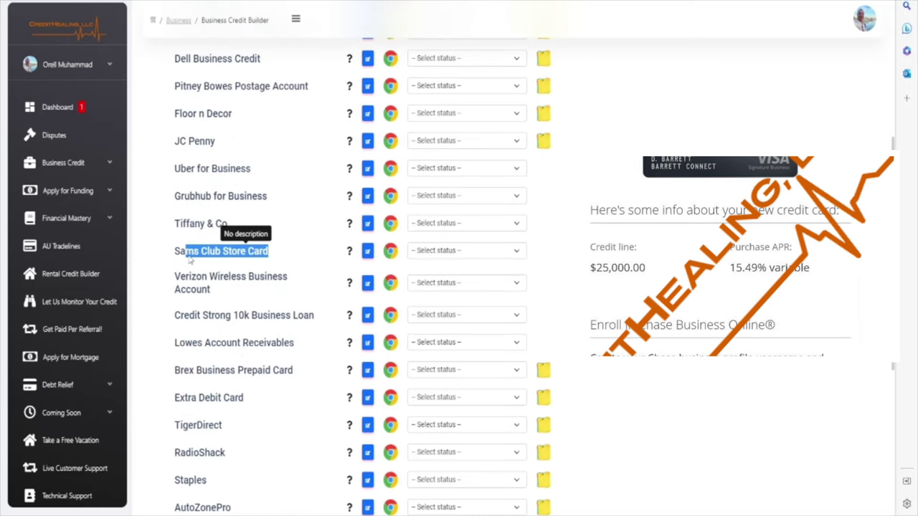
scroll(286, 175, "up", 3)
left_click(326, 274)
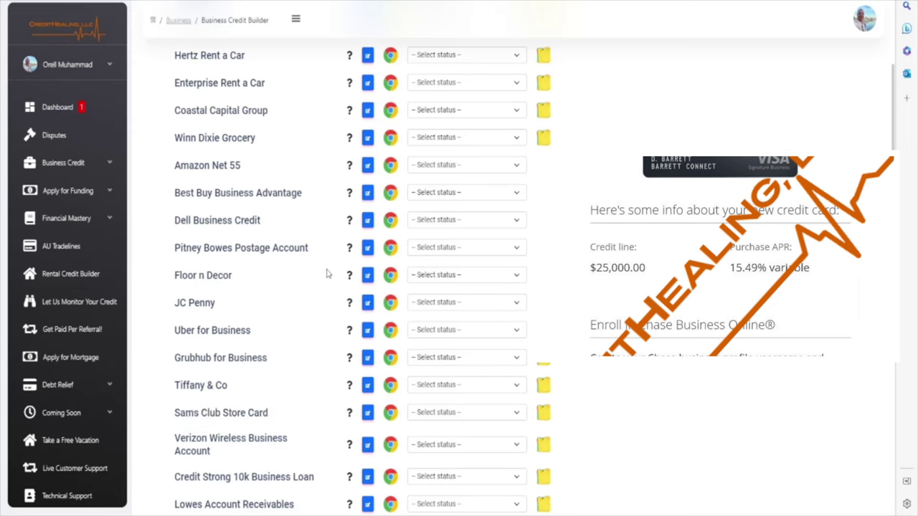
scroll(297, 295, "up", 3)
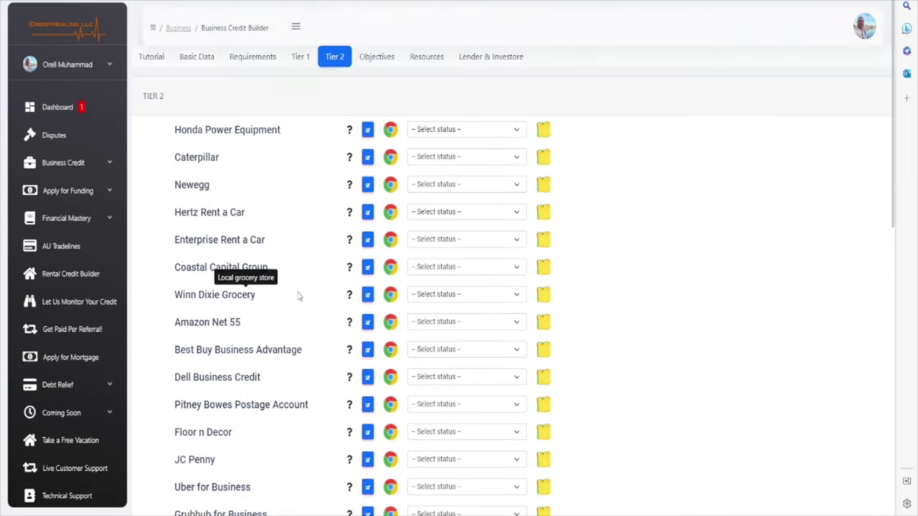
Step: On the Objectives list, set GetDivvy and Torpago to 'Done - Invoice paid or client provided'
left_click(380, 61)
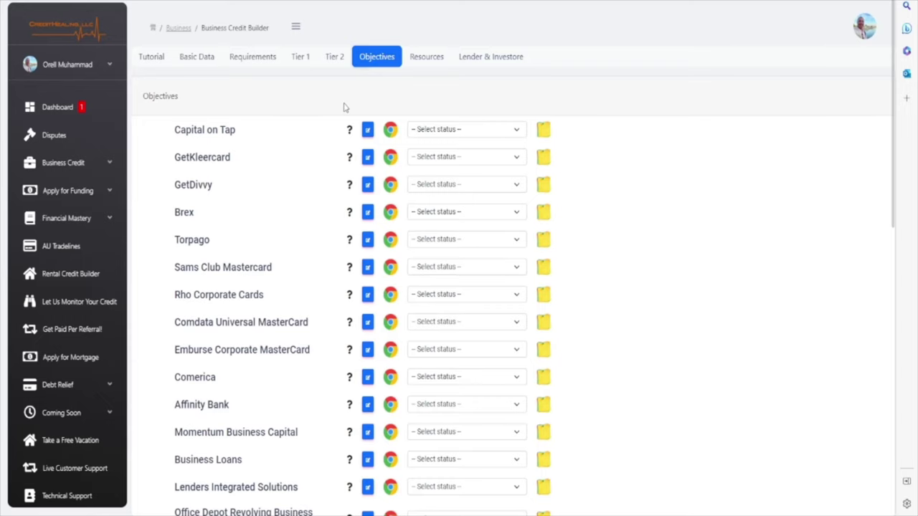
scroll(214, 228, "down", 1)
scroll(213, 228, "up", 1)
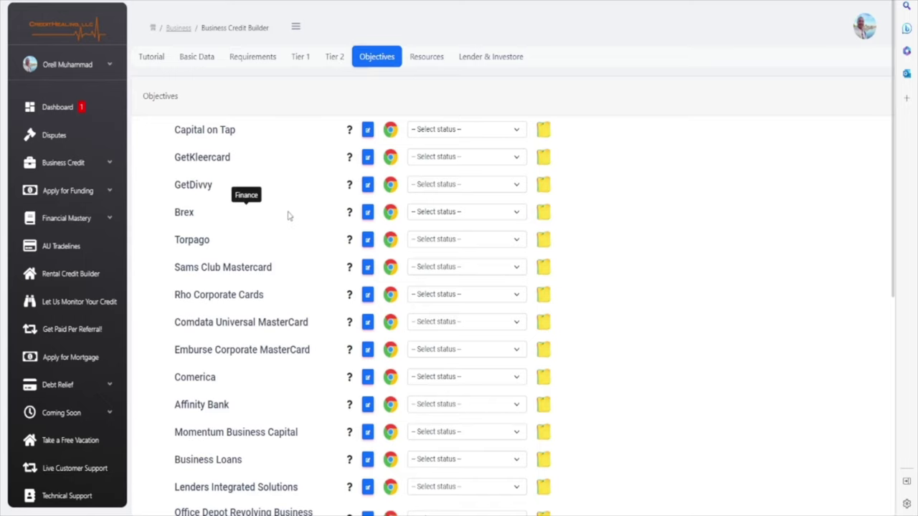
scroll(281, 344, "down", 1)
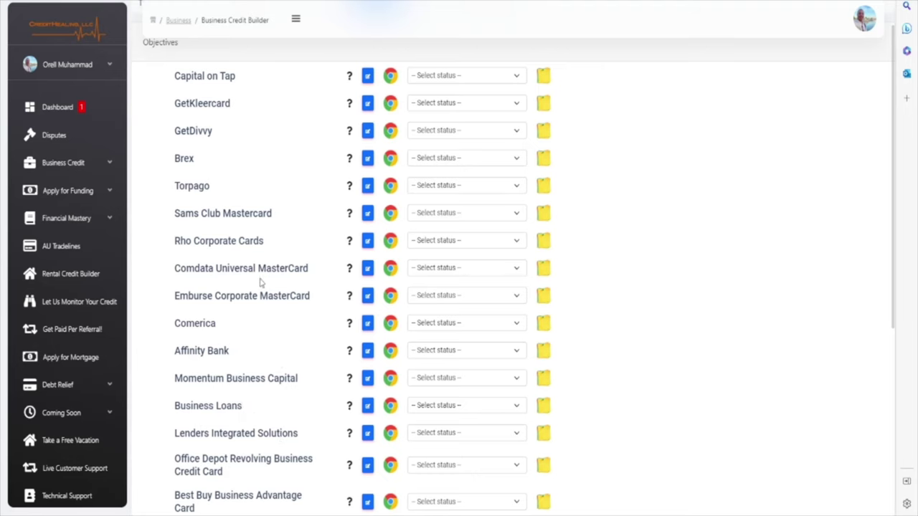
scroll(261, 281, "up", 1)
scroll(262, 282, "down", 4)
scroll(261, 187, "up", 4)
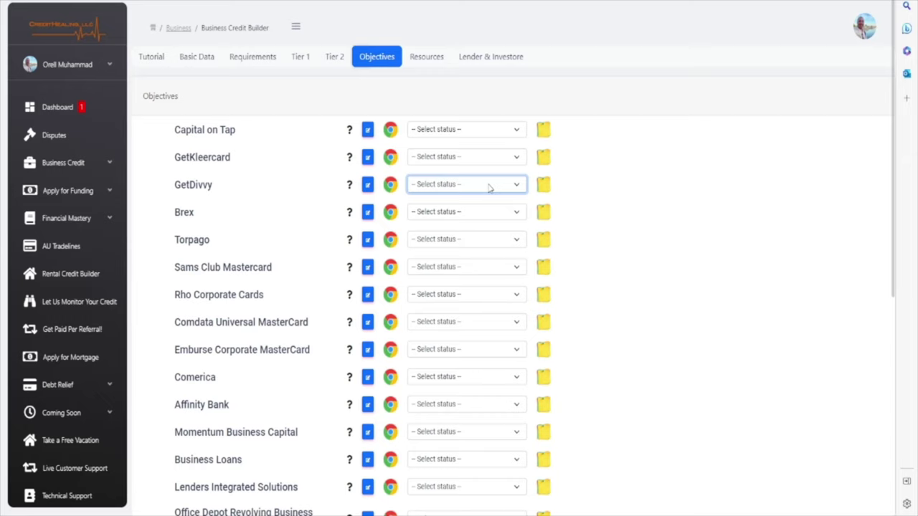
left_click(456, 217)
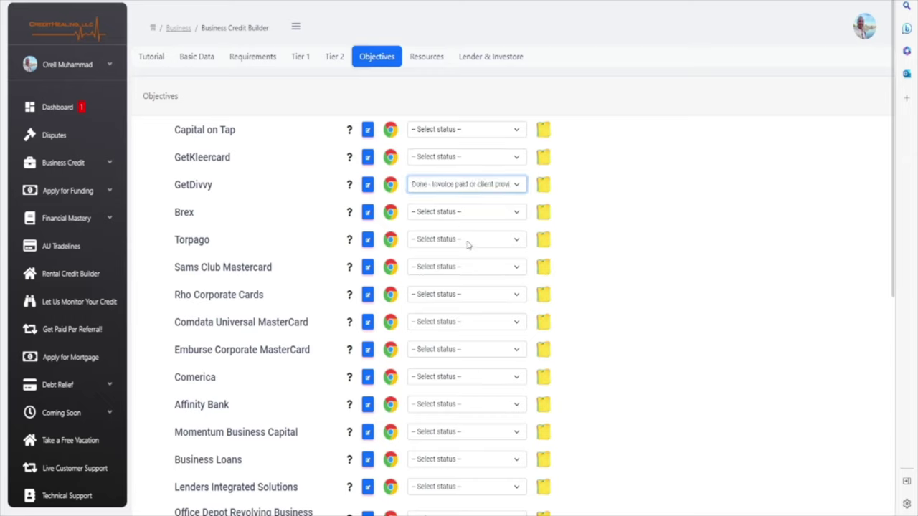
left_click(467, 244)
left_click(449, 271)
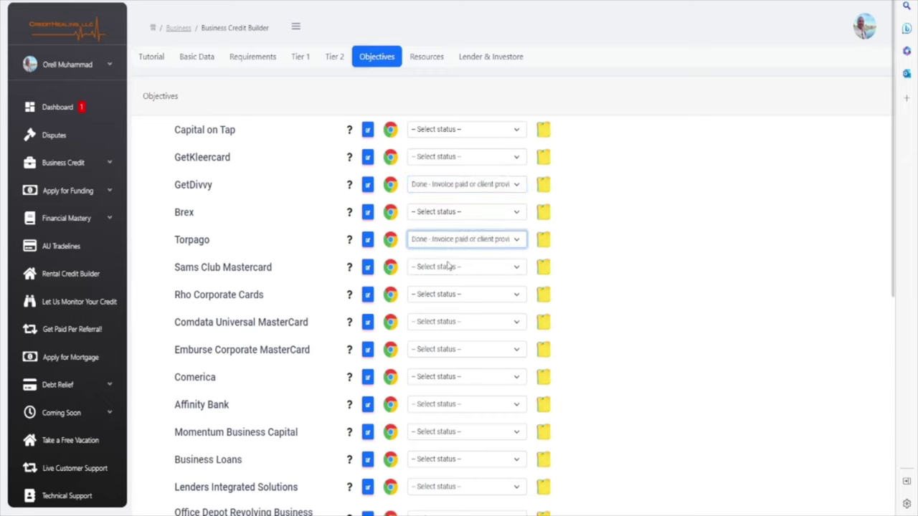
Step: View the Resources list, then return to the Basic Data business form
left_click(430, 60)
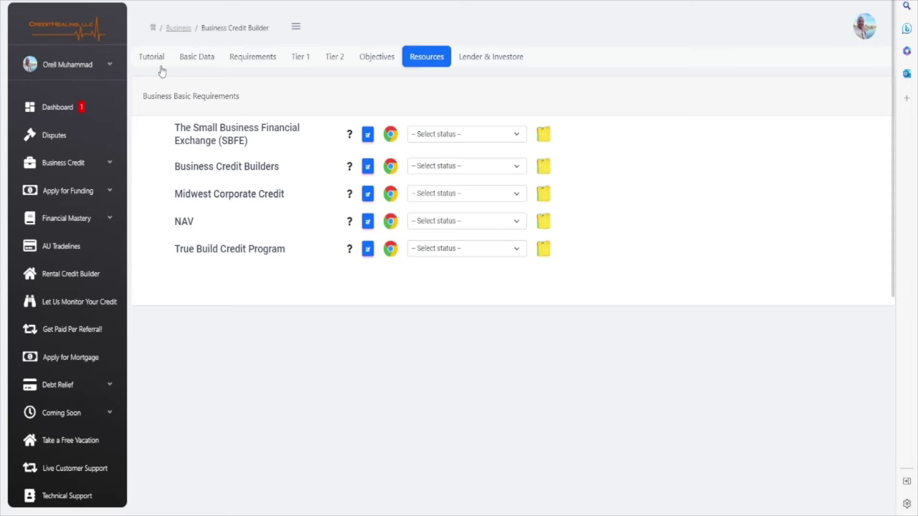
left_click(190, 60)
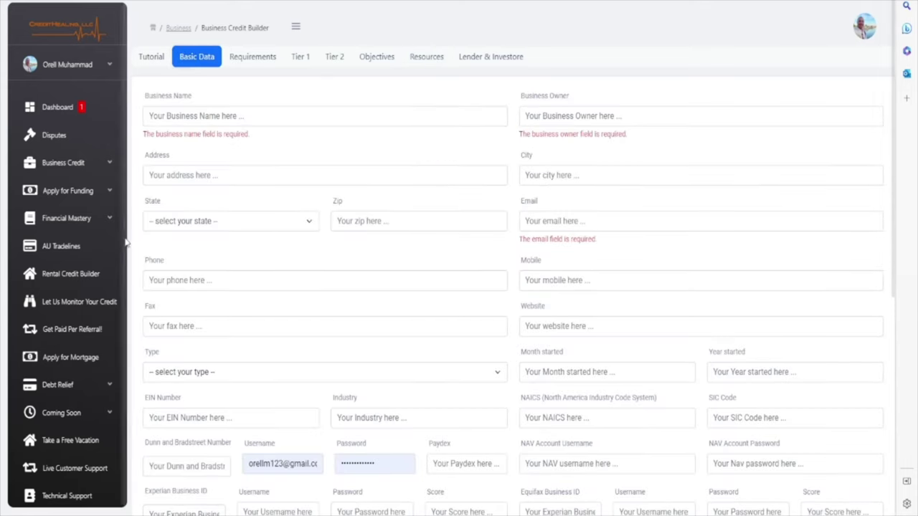
Step: Expand the Apply for Funding and Business Credit menus in the left sidebar to show their pages
left_click(111, 192)
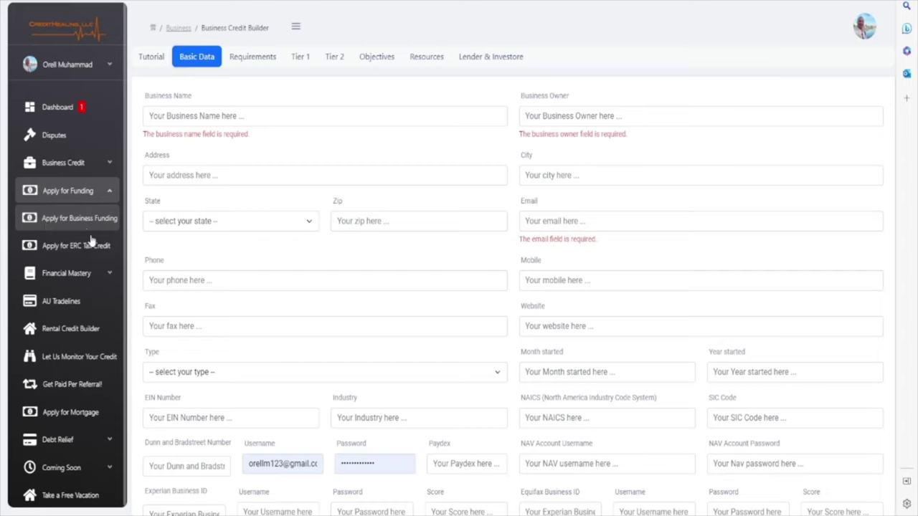
left_click(111, 169)
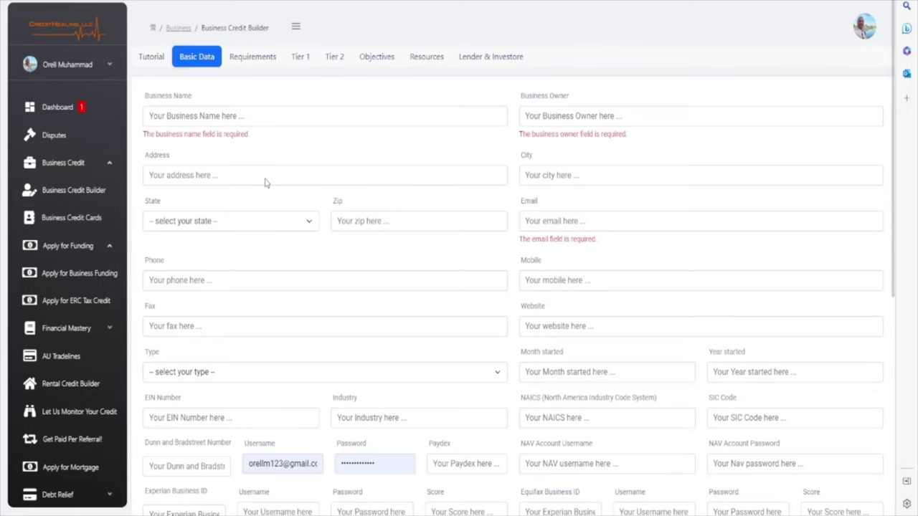
scroll(304, 297, "down", 2)
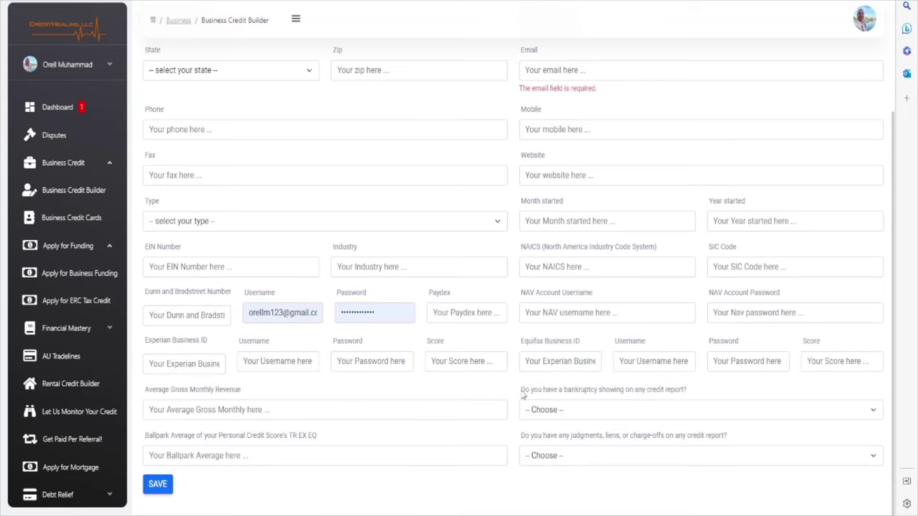
scroll(389, 353, "up", 2)
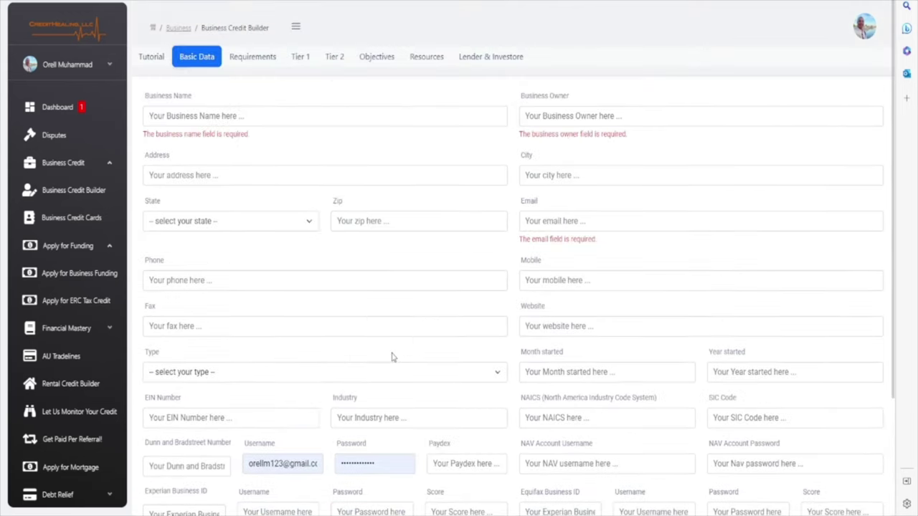